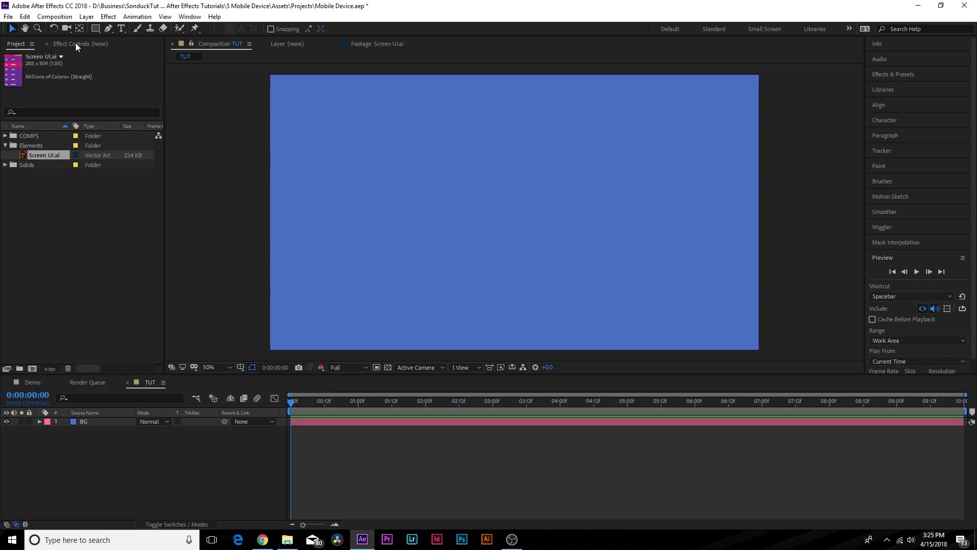
Draw a tall rounded rectangle in the TUT composition as the phone body
click(96, 28)
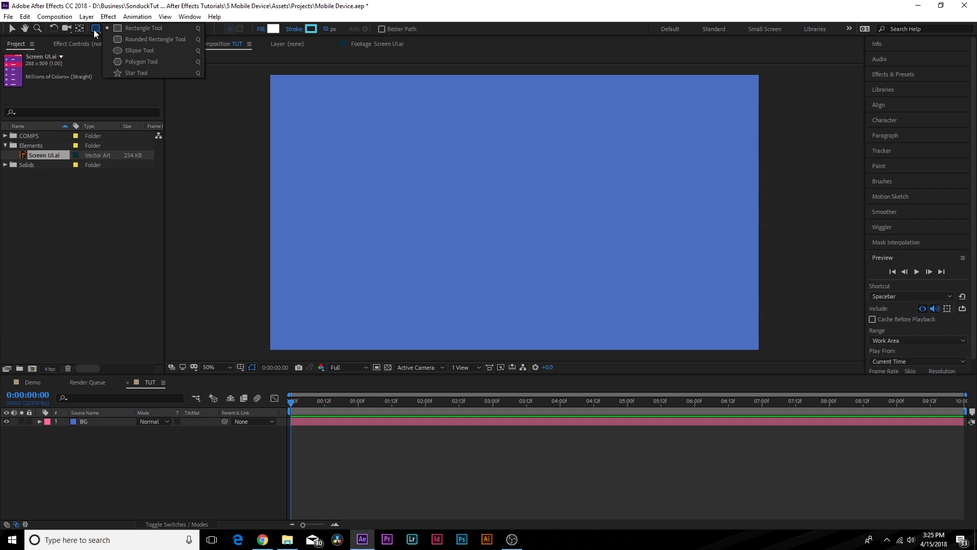
click(154, 30)
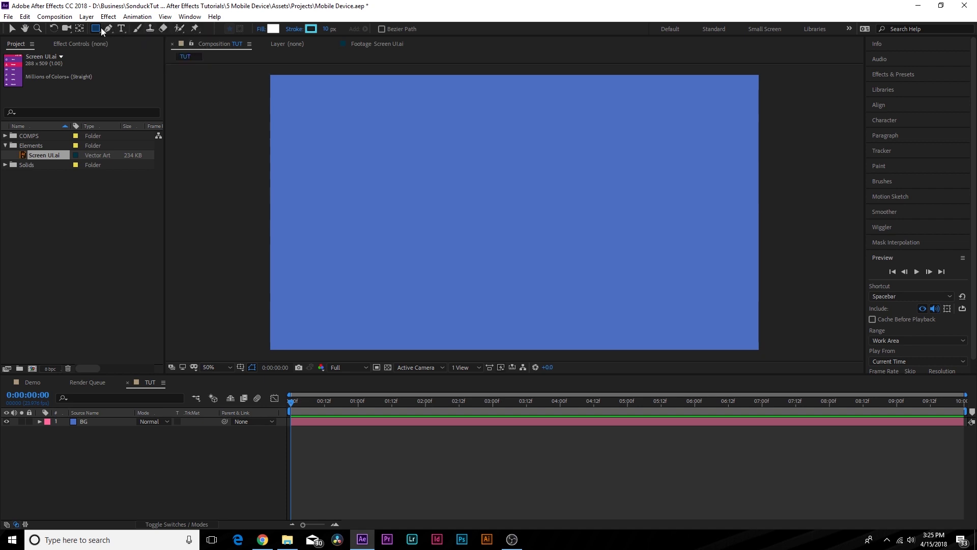
click(101, 27)
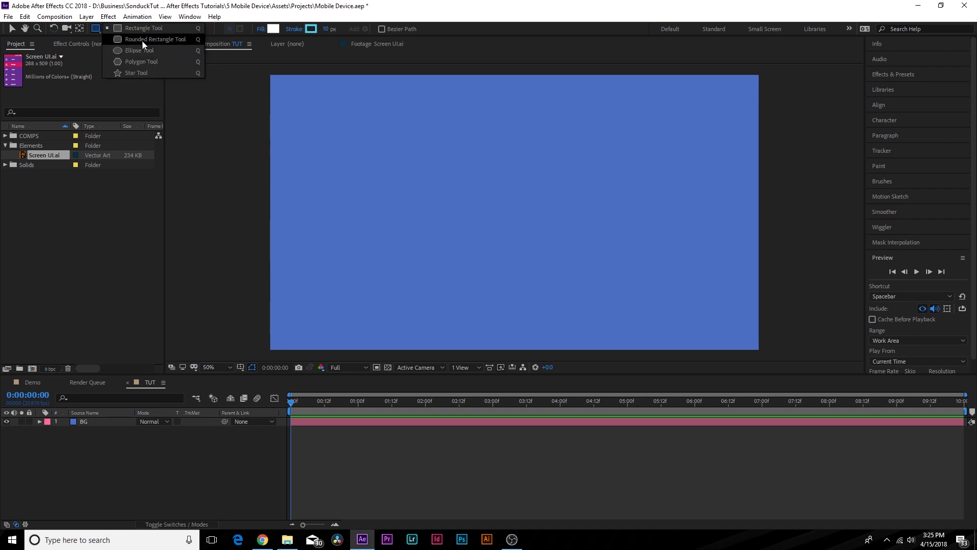
click(142, 39)
click(95, 29)
click(117, 39)
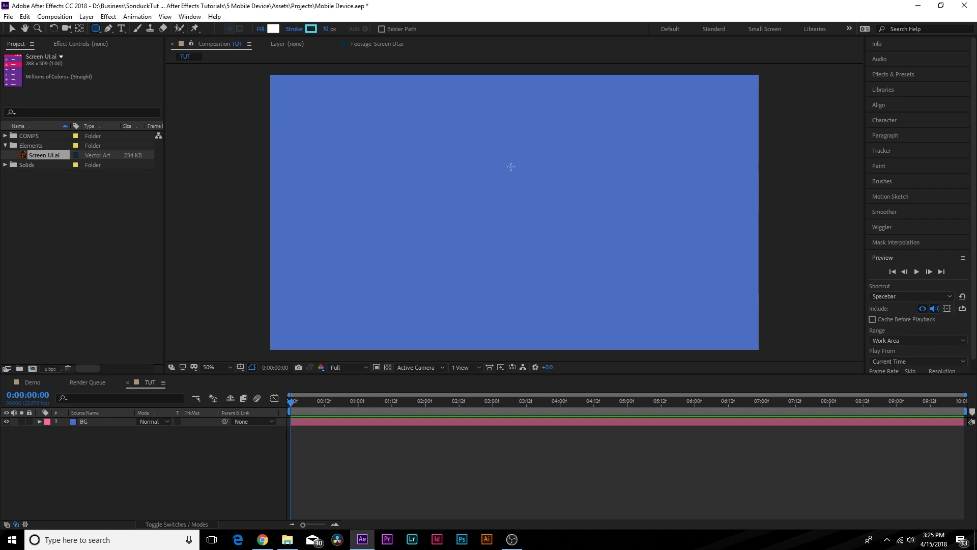
drag(406, 119, 534, 329)
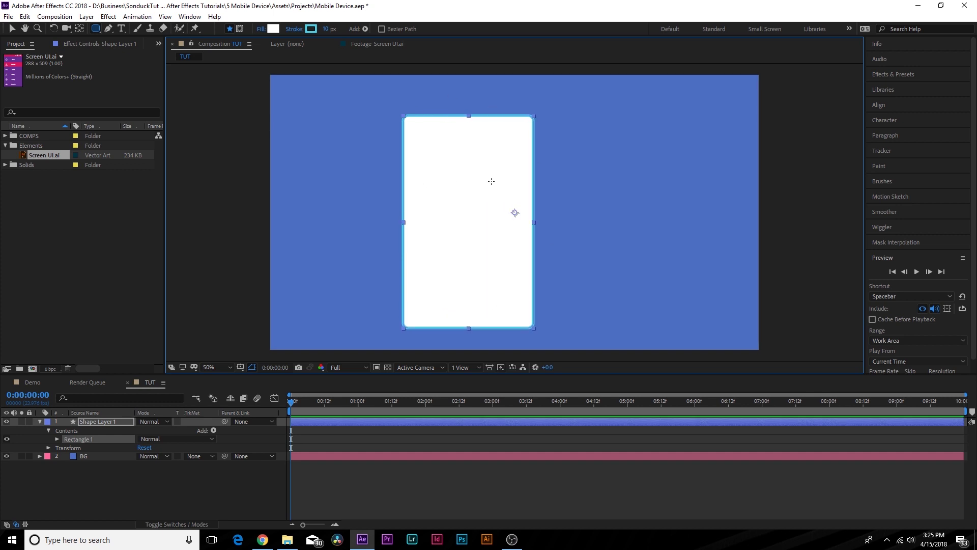
Remove the stroke from the white rounded rectangle
click(293, 29)
click(230, 105)
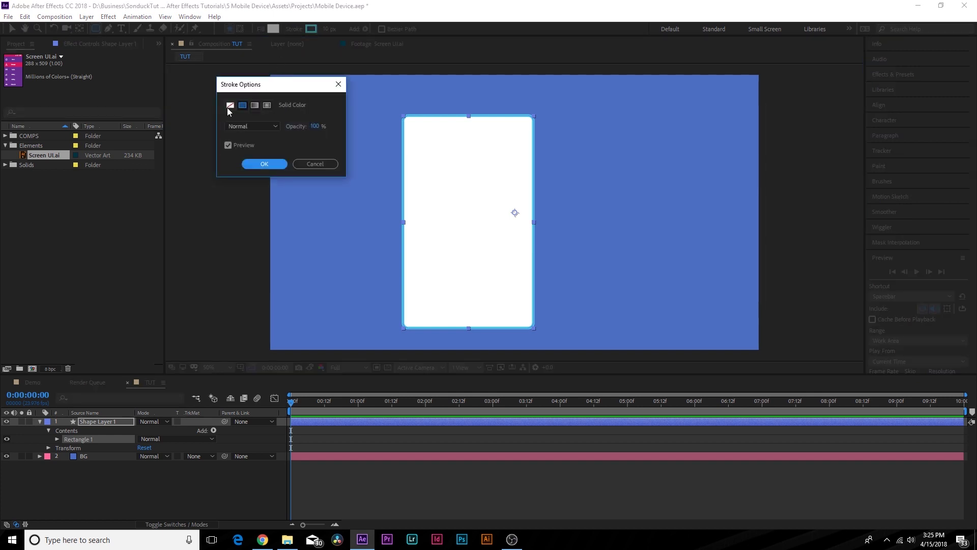
click(265, 163)
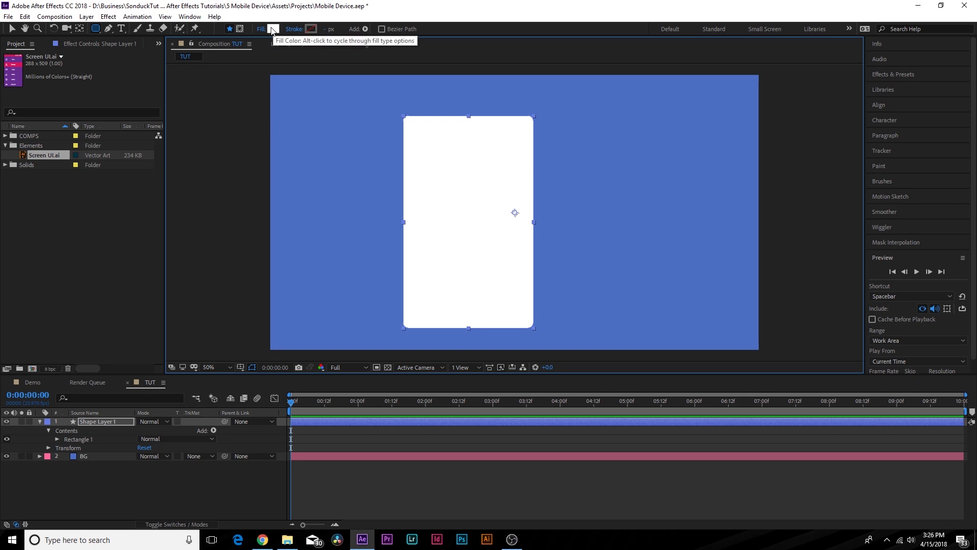
Center the phone body horizontally and vertically in the composition
click(10, 30)
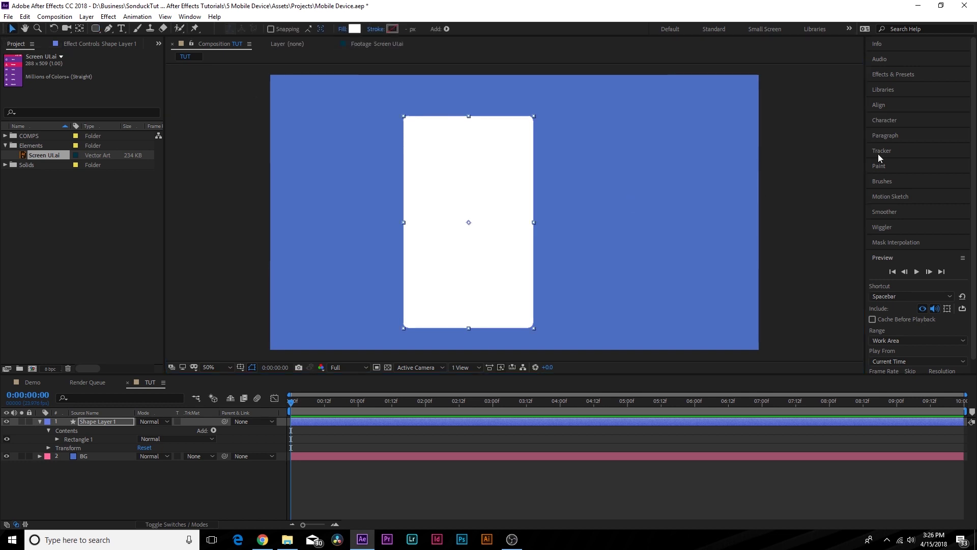
click(911, 105)
click(892, 130)
click(945, 130)
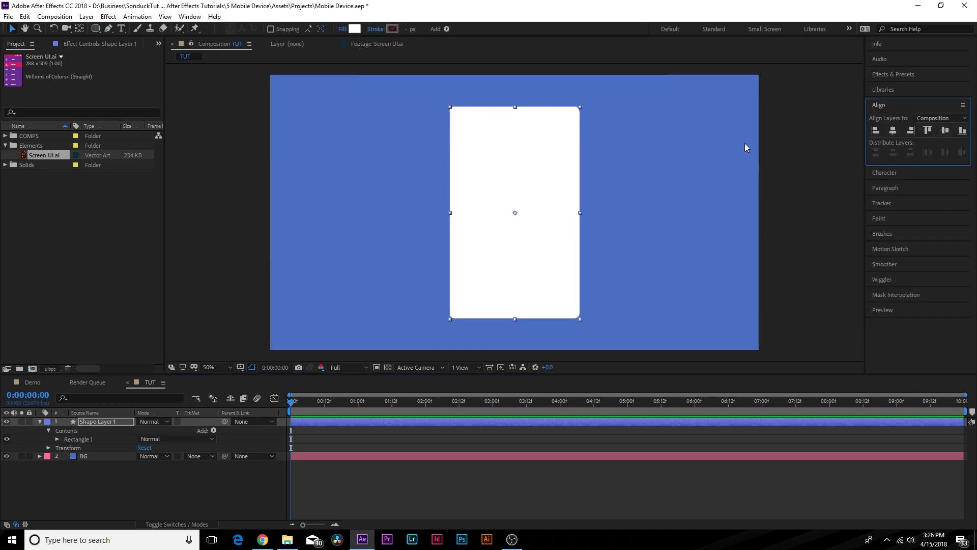
Rename the phone body's shape layer to Front and make it a 3D layer
click(150, 506)
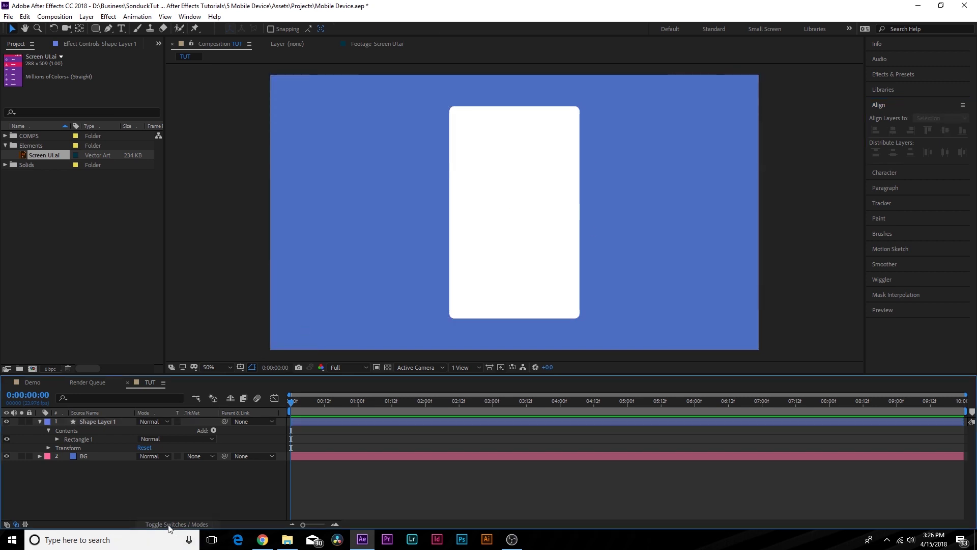
click(169, 524)
click(39, 421)
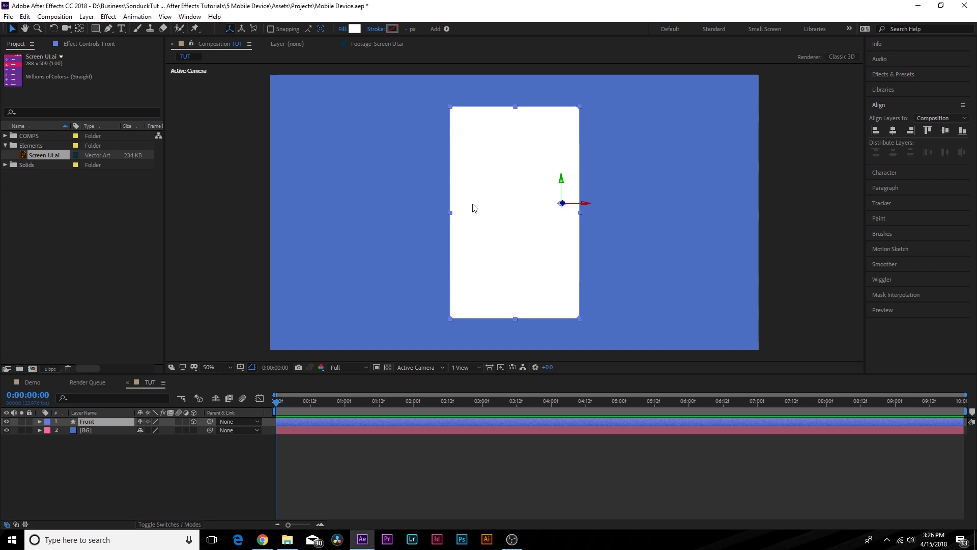
click(105, 483)
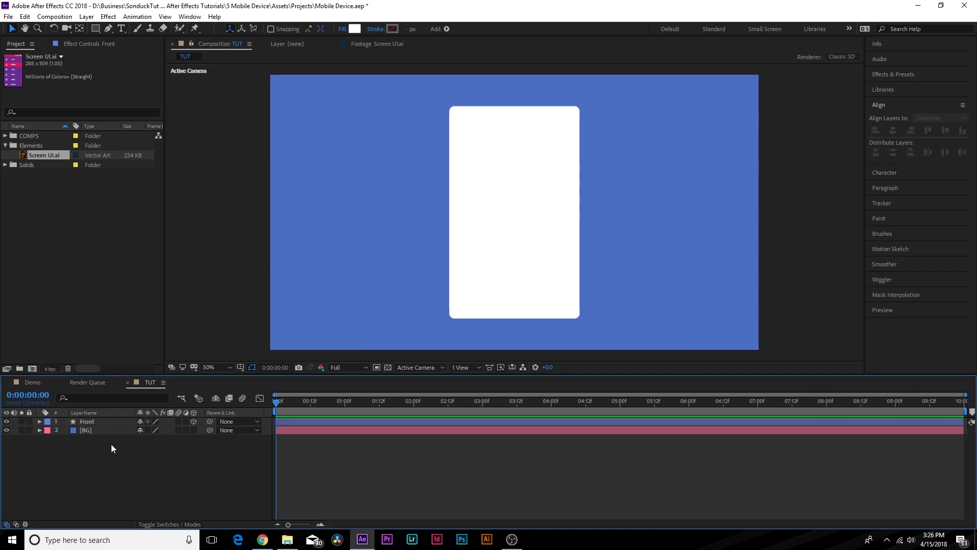
Draw a rectangle inside the white phone body on a new shape layer and fill it with dark gray 515151
drag(93, 29, 133, 27)
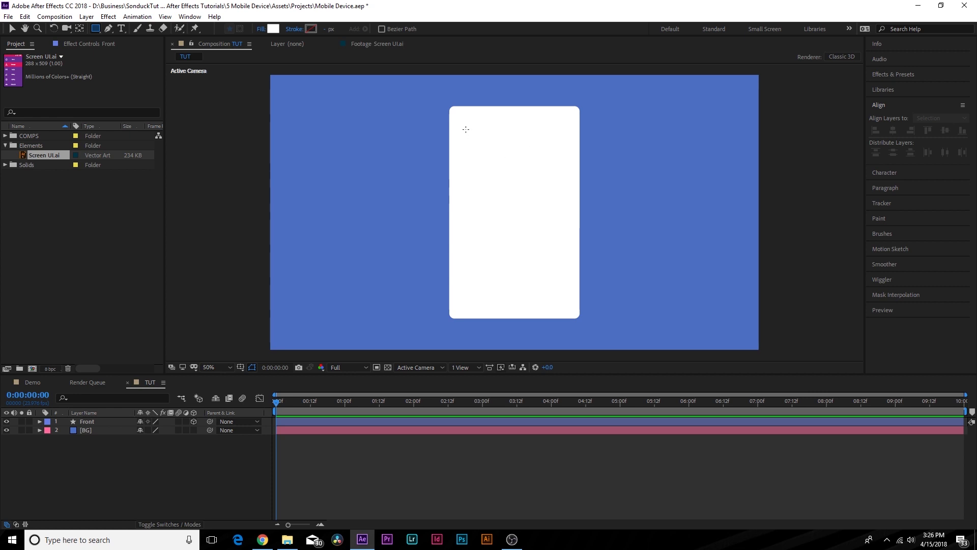
drag(462, 129, 568, 294)
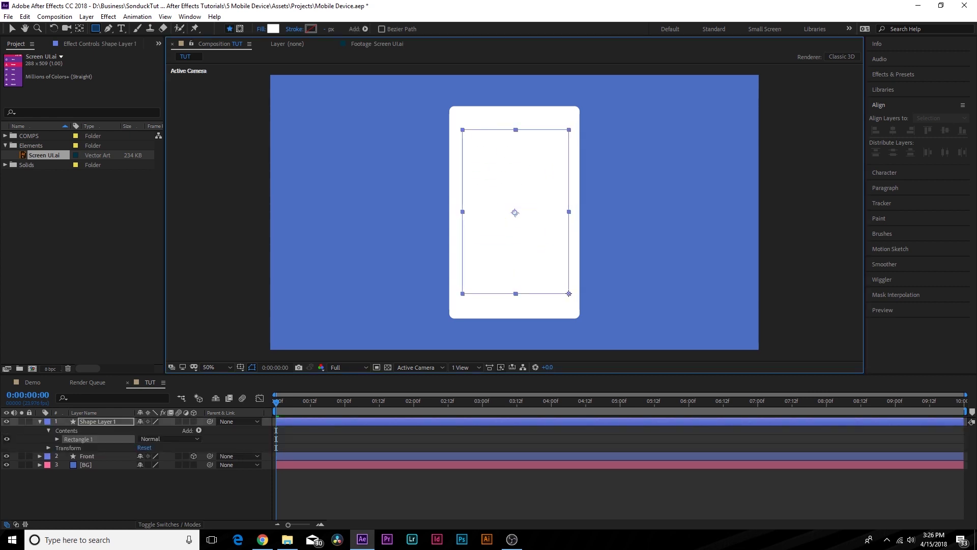
click(276, 29)
drag(100, 237, 1, 261)
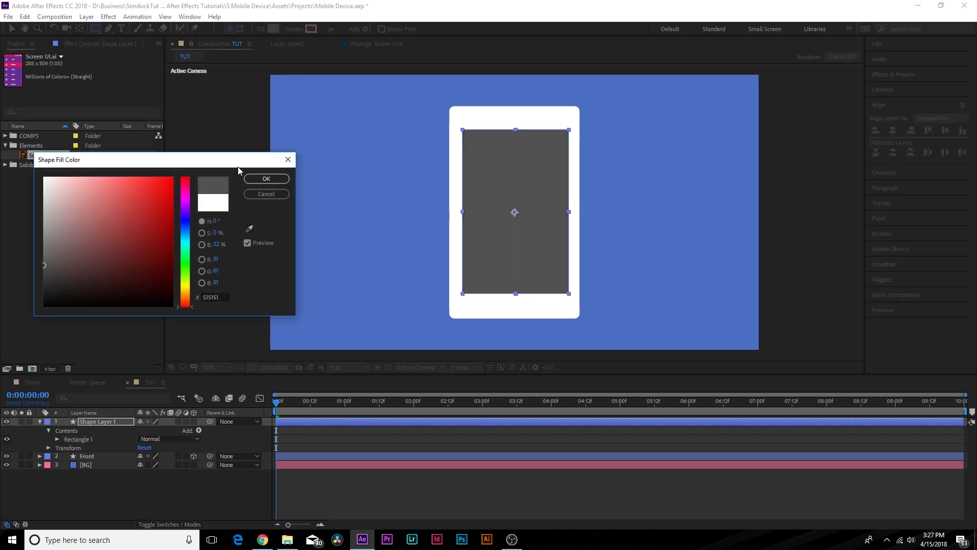
click(266, 178)
Fit the gray rectangle within the phone body as a 3D layer and rename it Screen
key(v)
click(224, 153)
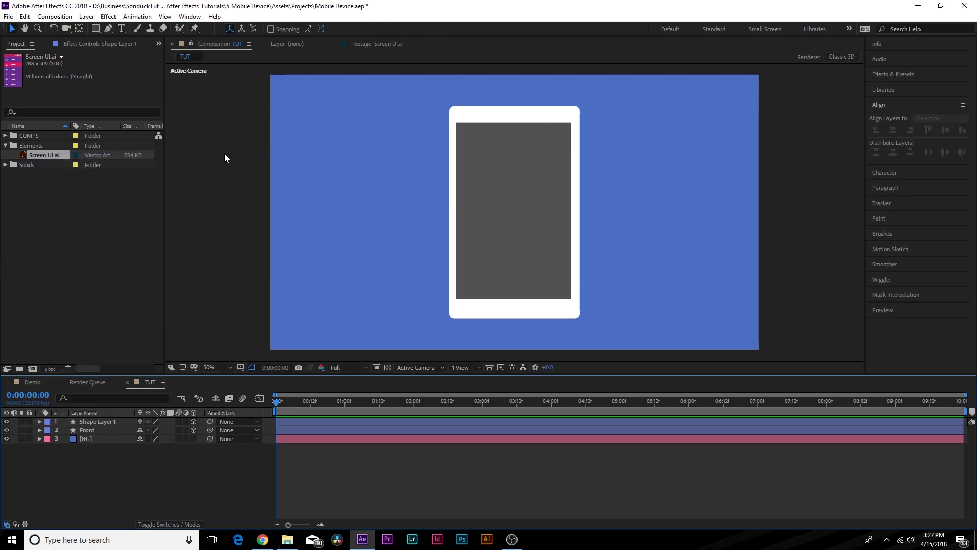
click(101, 420)
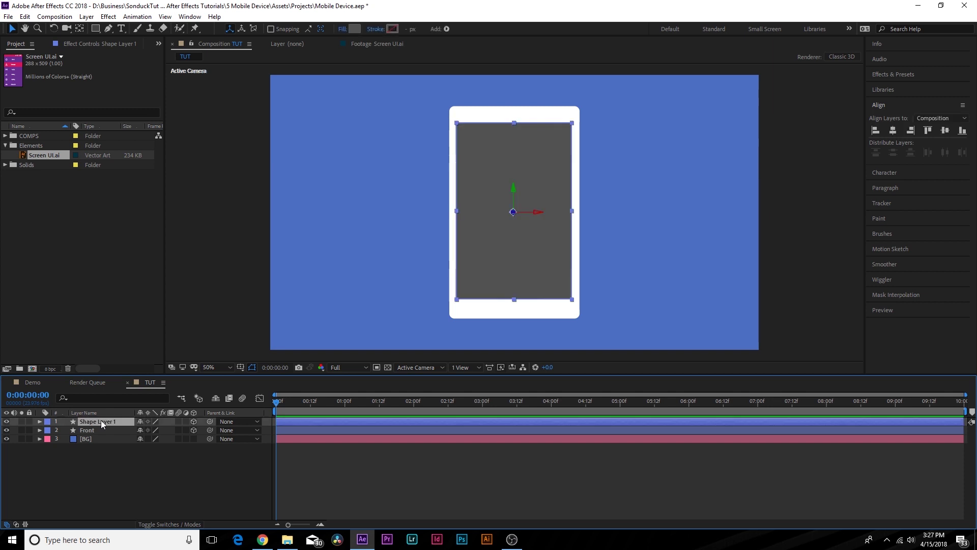
key(Return)
text(Screen)
key(Return)
Pre-compose the Screen layer into a new composition named Screen COMP
click(87, 17)
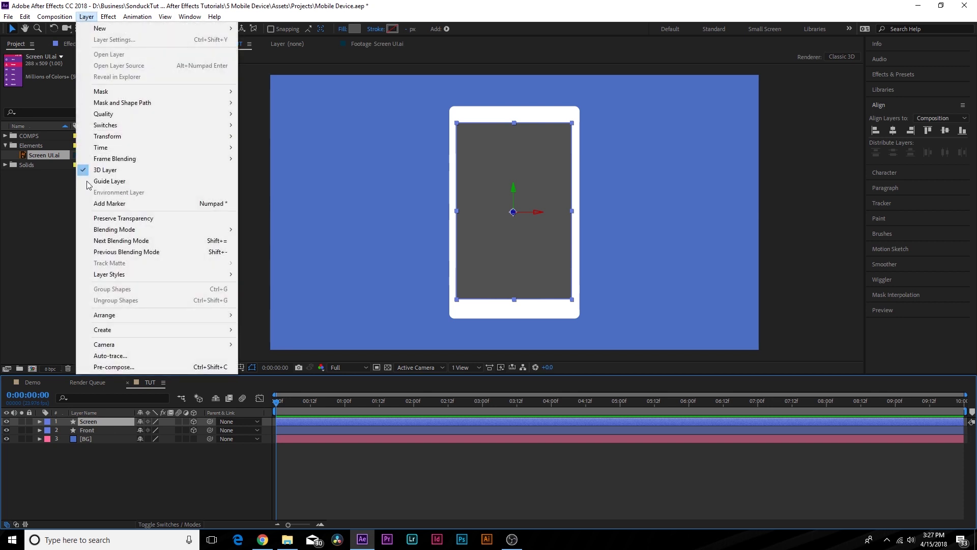
click(111, 364)
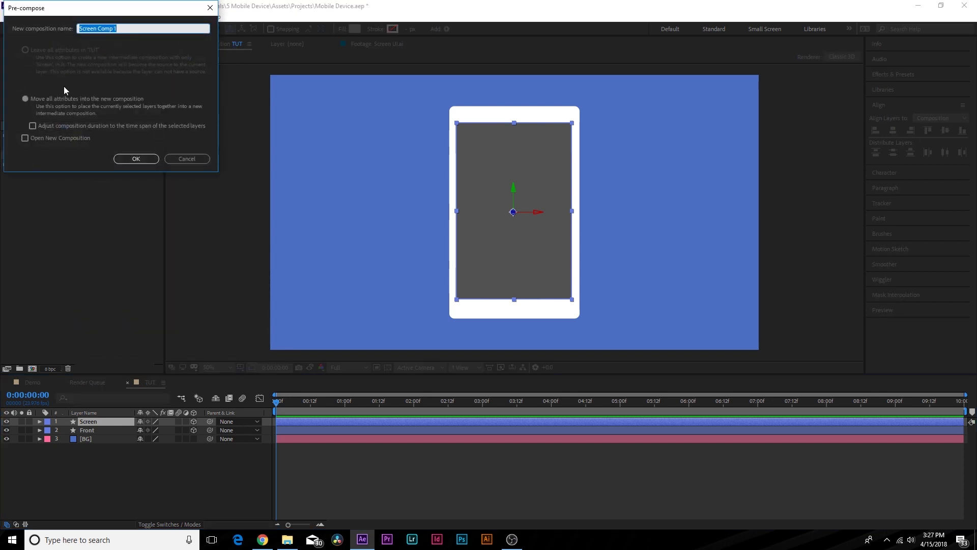
text(Screen)
click(139, 150)
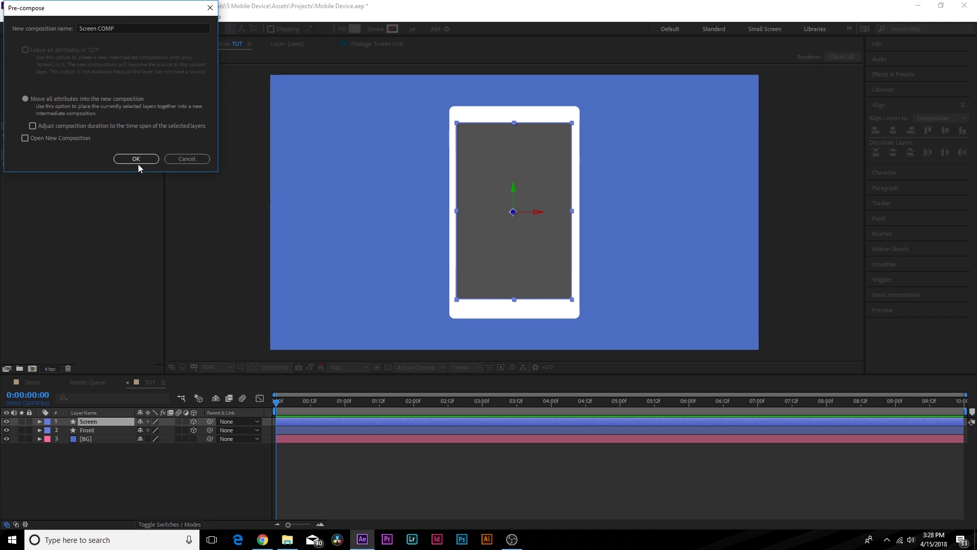
click(136, 159)
Pre-compose the Front shape layer into a new composition named Front Phone
click(83, 429)
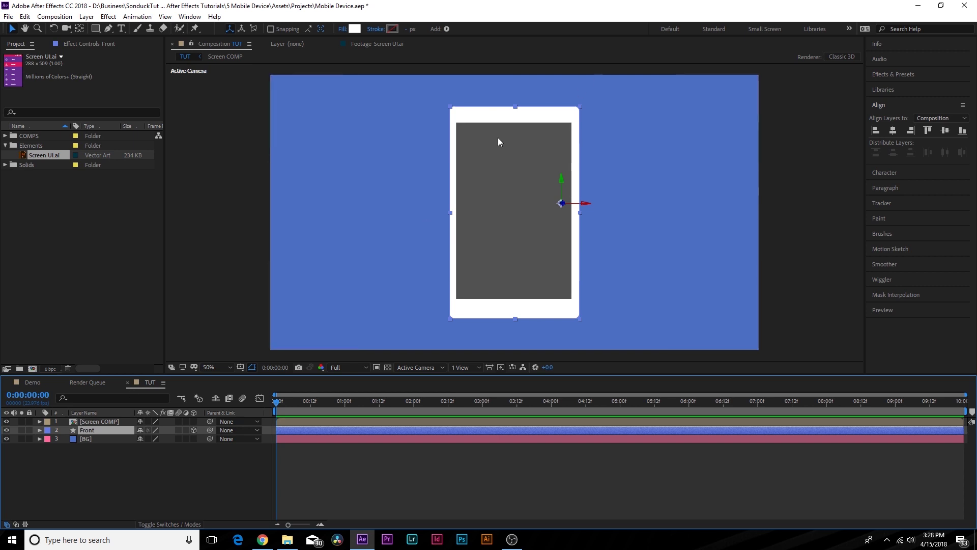
key(ctrl+shift+c)
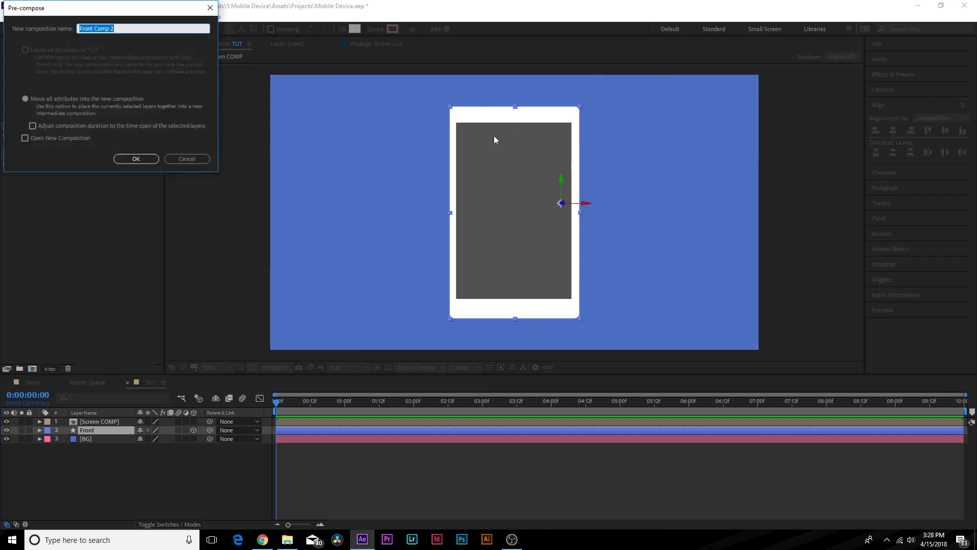
text(Fr)
key(BackSpace)
key(BackSpace)
key(BackSpace)
key(BackSpace)
key(Return)
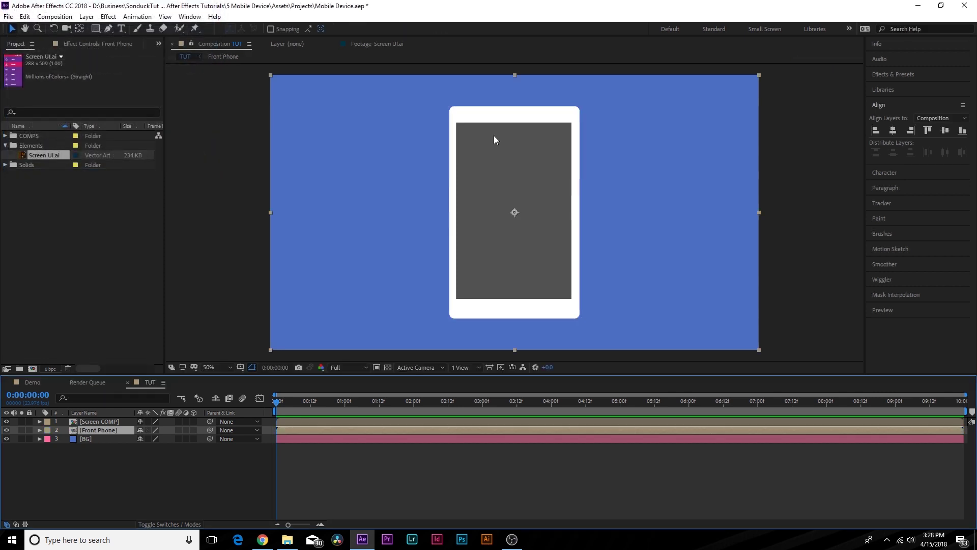
Pre-compose the Screen COMP and Front Phone layers together into a composition named Front
click(95, 420)
click(95, 429)
shift+click(96, 421)
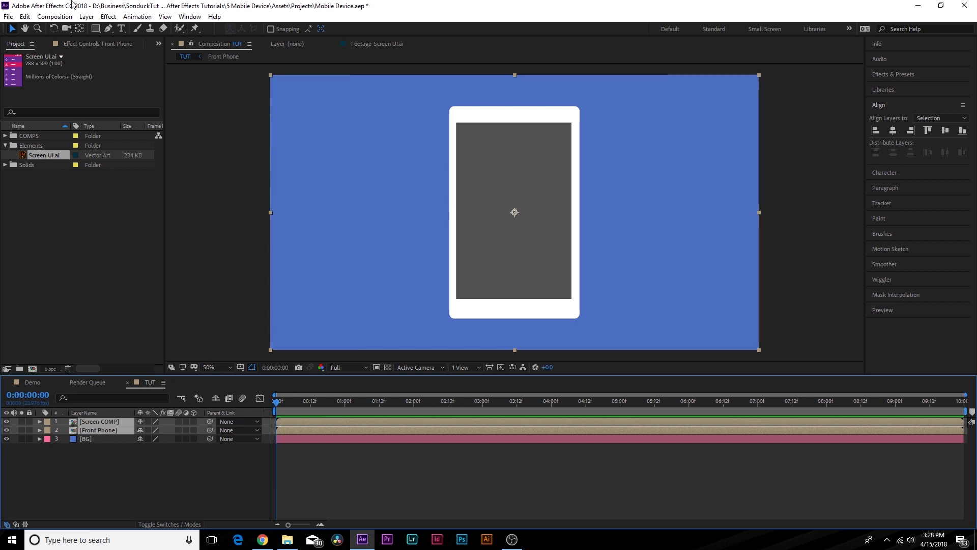
click(86, 16)
click(117, 368)
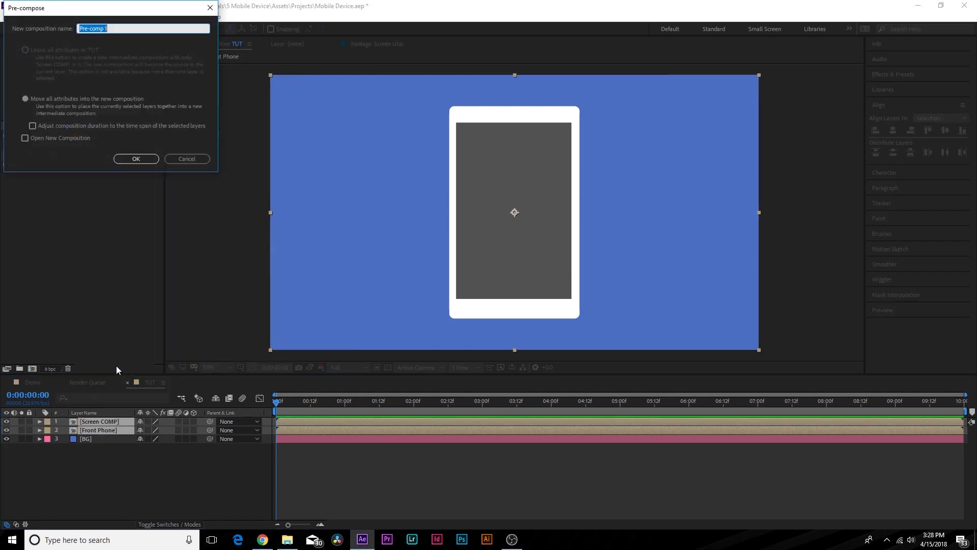
key(BackSpace)
text(Front)
key(Return)
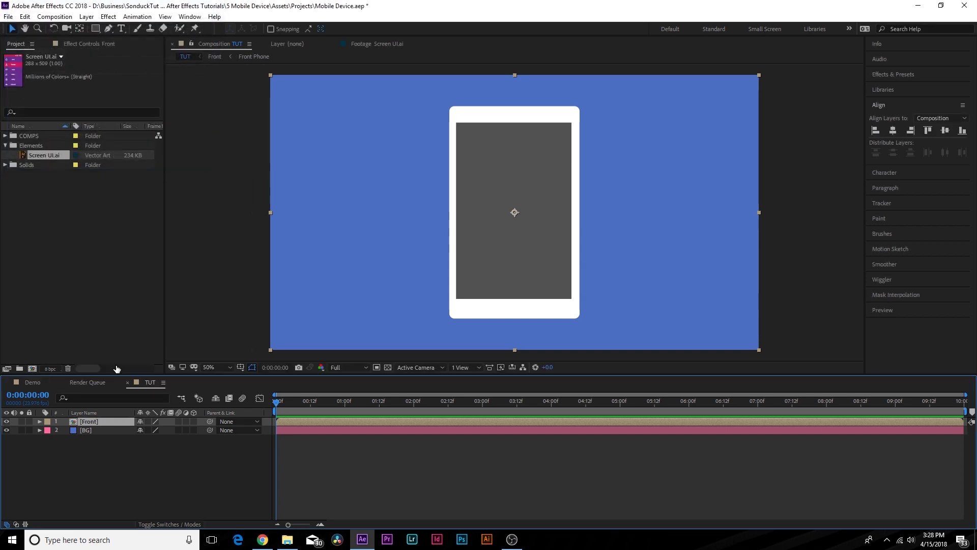
Check the nested Front and Front Phone compositions, and make the Front layer in TUT a 3D layer
double_click(96, 422)
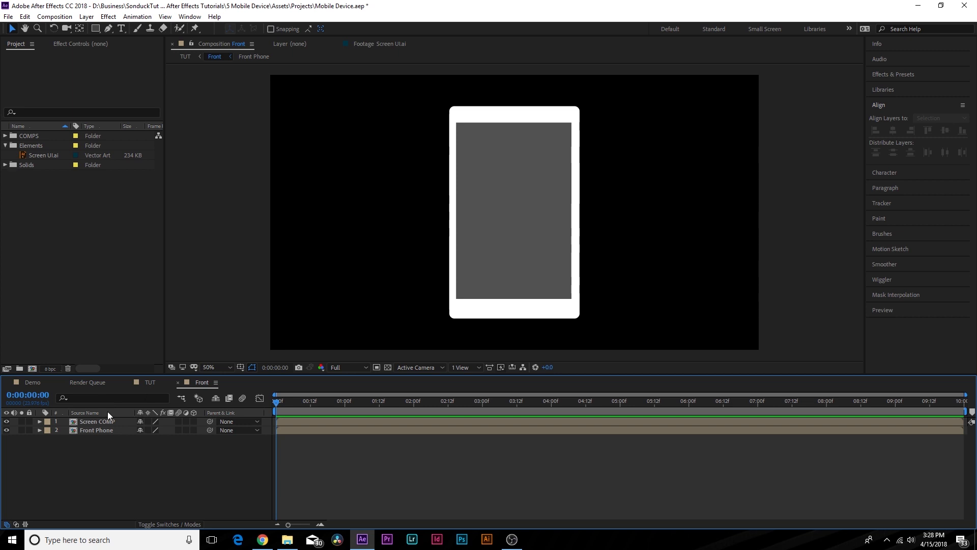
double_click(90, 430)
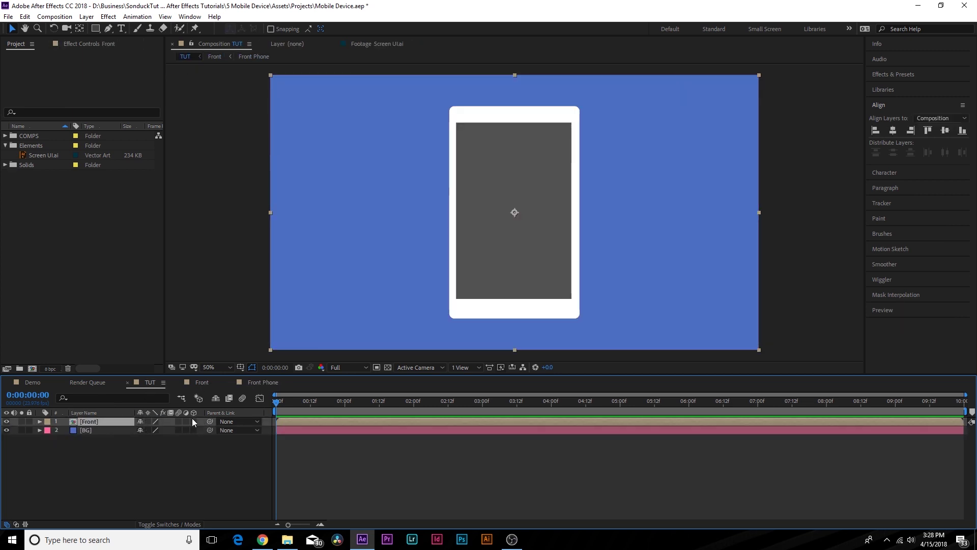
click(171, 524)
click(171, 524)
click(194, 421)
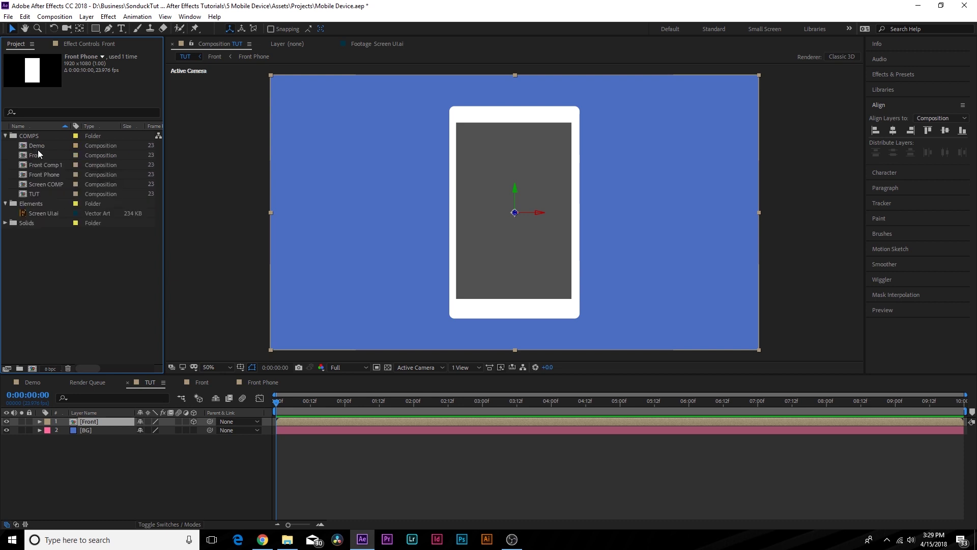
Add the Front Phone composition to TUT as a 3D layer above Front and set its Z position to 135
click(31, 175)
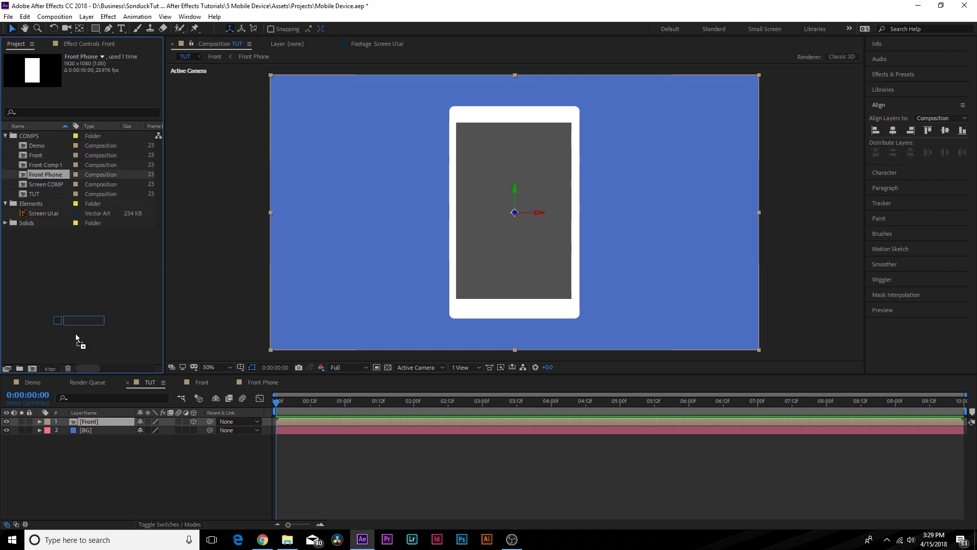
drag(75, 333, 87, 420)
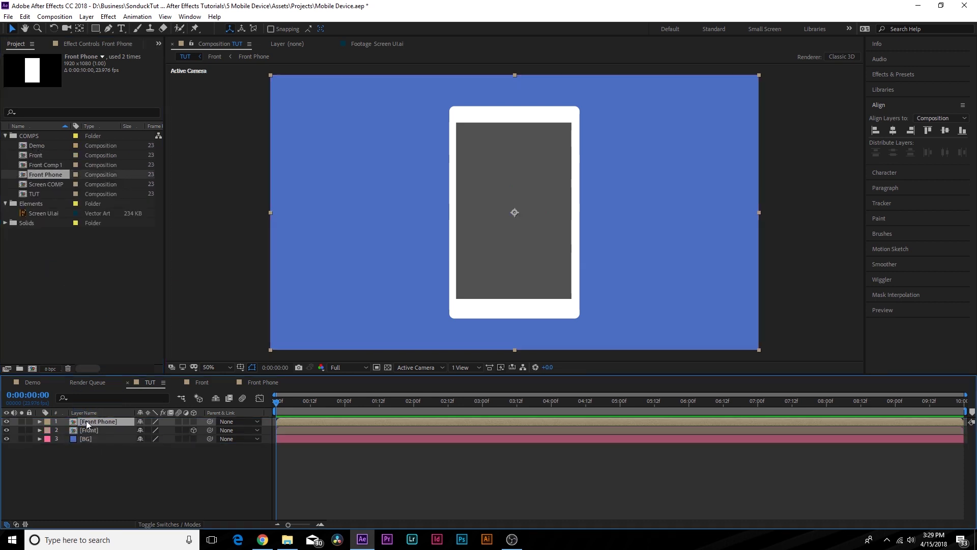
click(193, 421)
key(p)
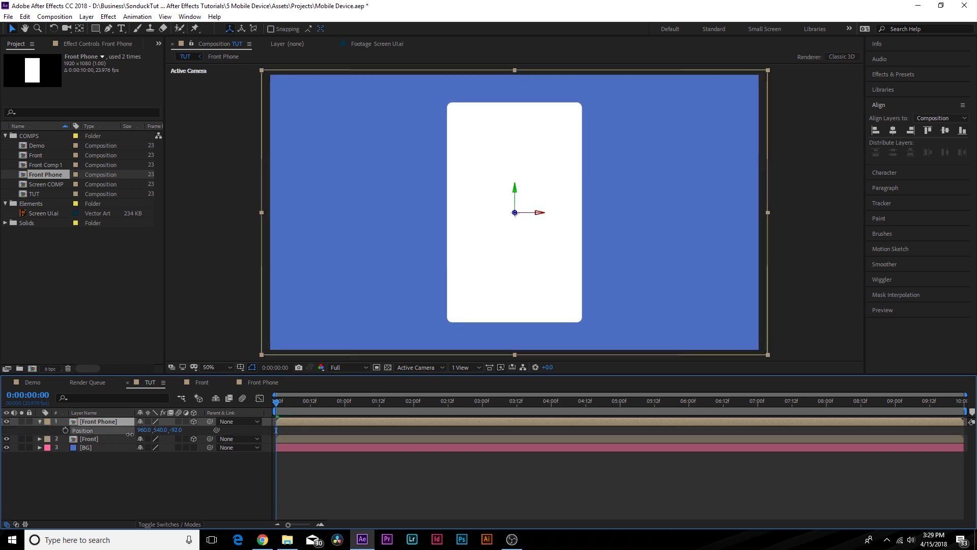
drag(207, 441, 241, 438)
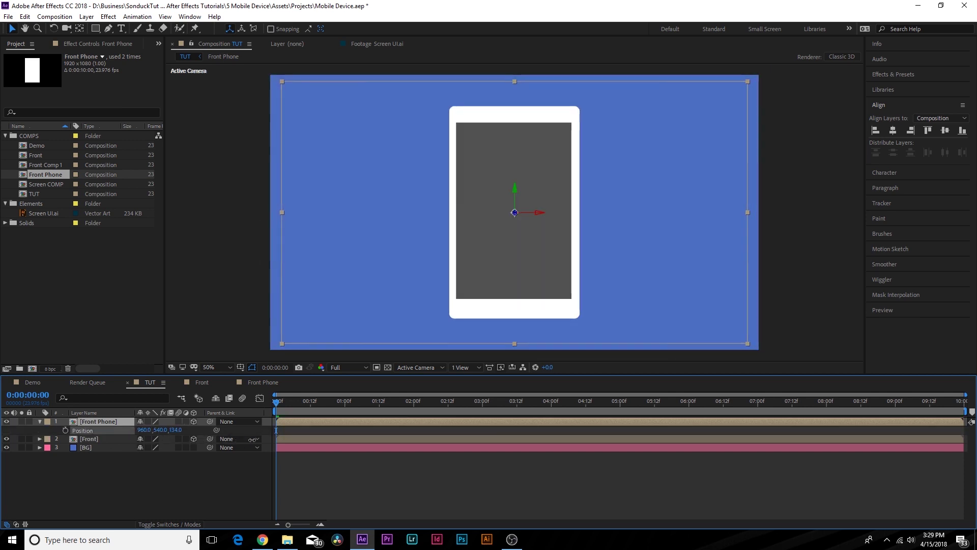
Apply the Fill effect to the Front Phone layer in TUT
click(108, 17)
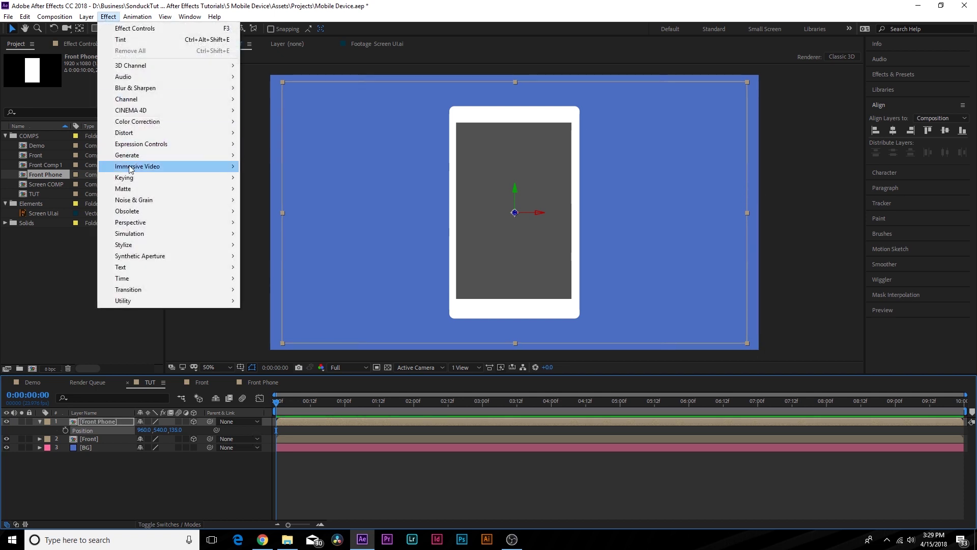
mouse_move(153, 156)
click(259, 323)
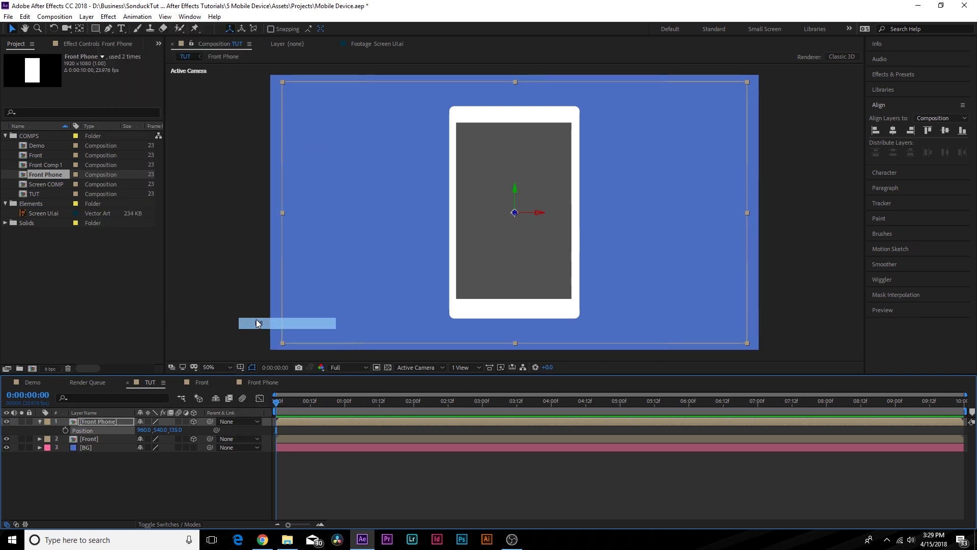
Set the Fill color of the Front Phone layer to red
click(95, 92)
mouse_move(122, 232)
mouse_down()
mouse_move(164, 224)
mouse_move(92, 217)
mouse_move(150, 205)
mouse_up()
key(Return)
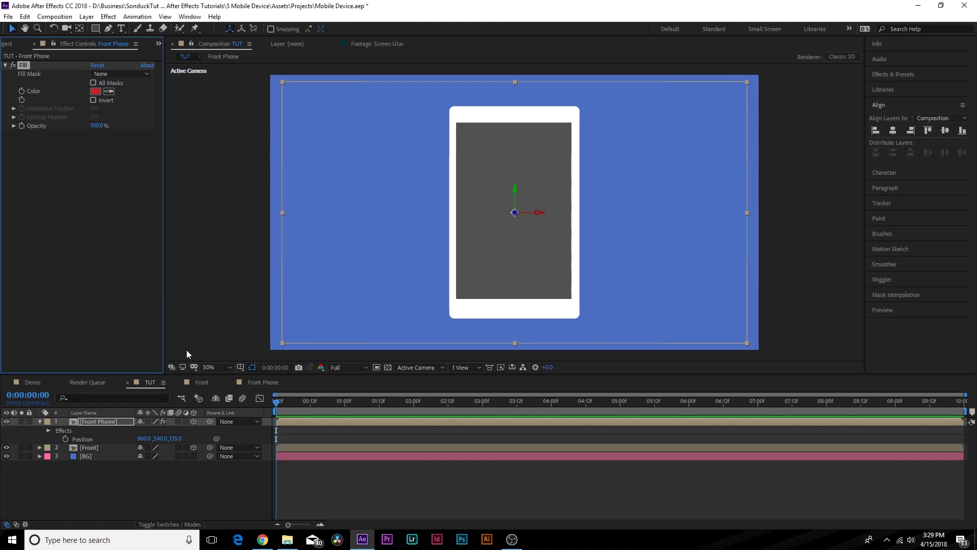
Add a two-node camera with the 50mm preset to the TUT composition
click(84, 16)
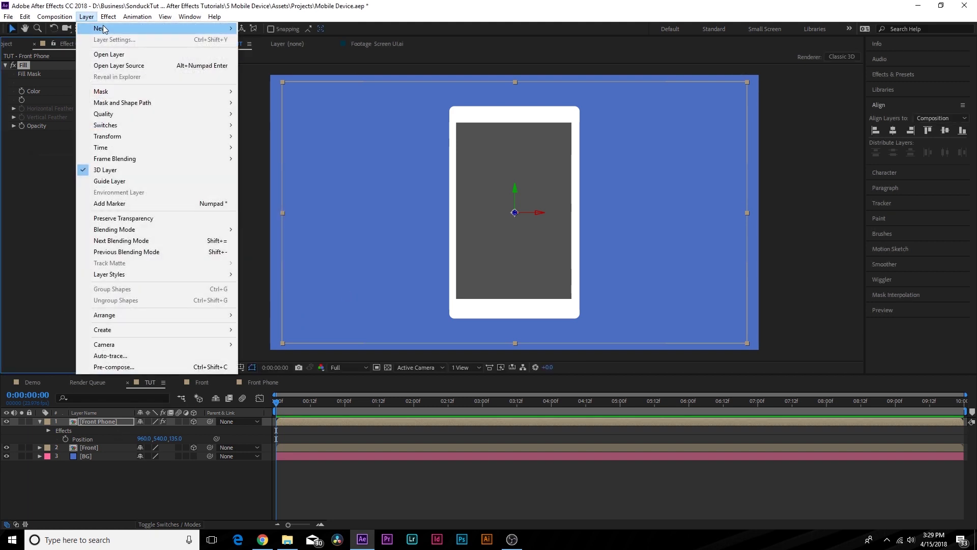
mouse_move(168, 29)
click(293, 63)
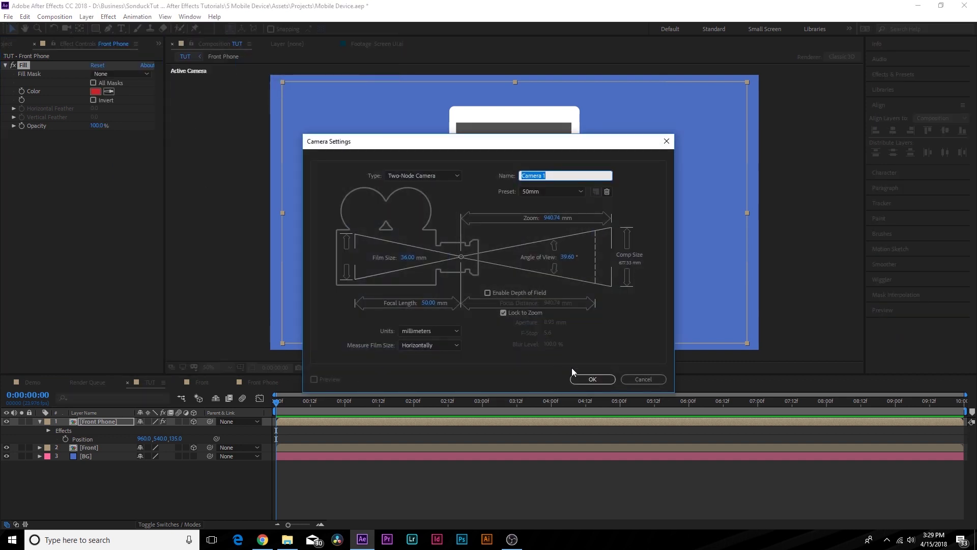
click(586, 380)
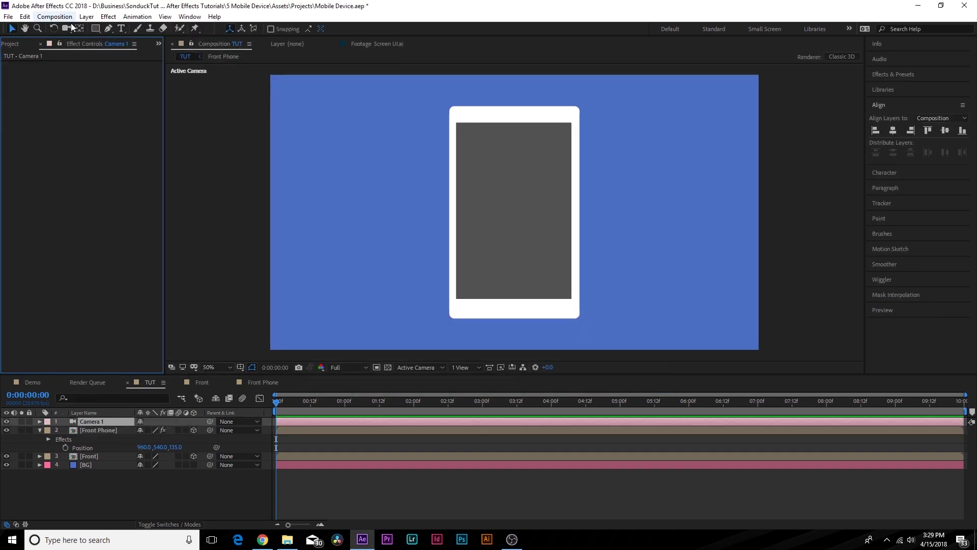
Orbit the camera to view the phone from the side and set the Front Phone layer's Z position to 38
click(69, 28)
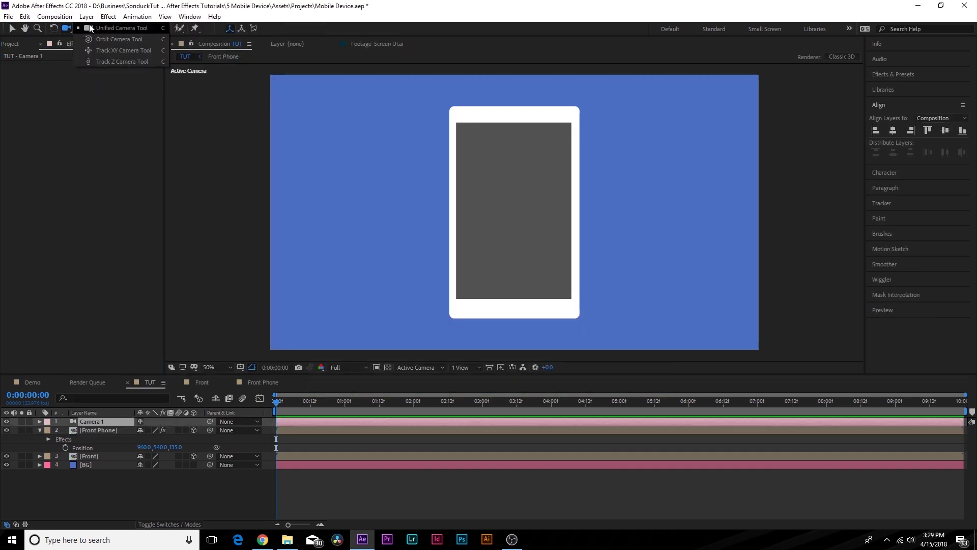
click(118, 39)
drag(524, 170, 458, 181)
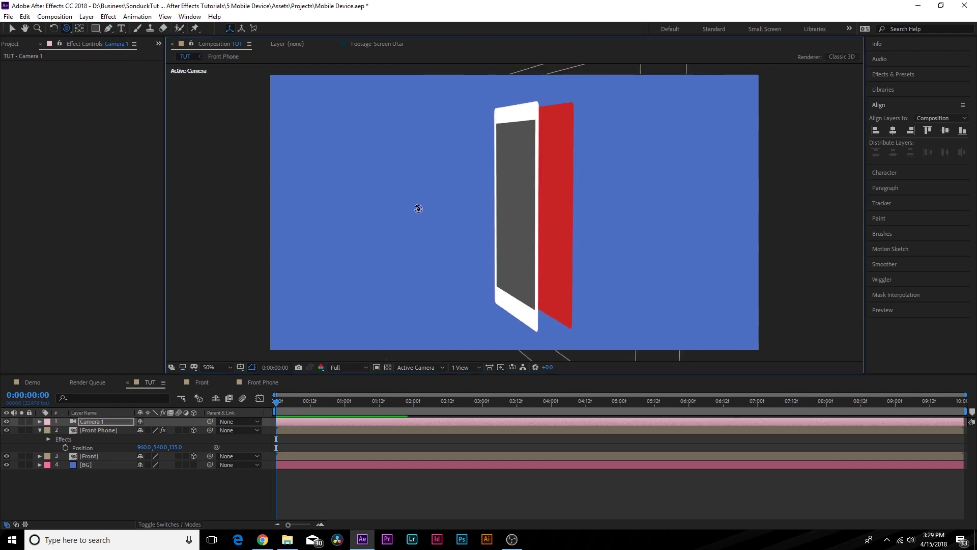
click(101, 432)
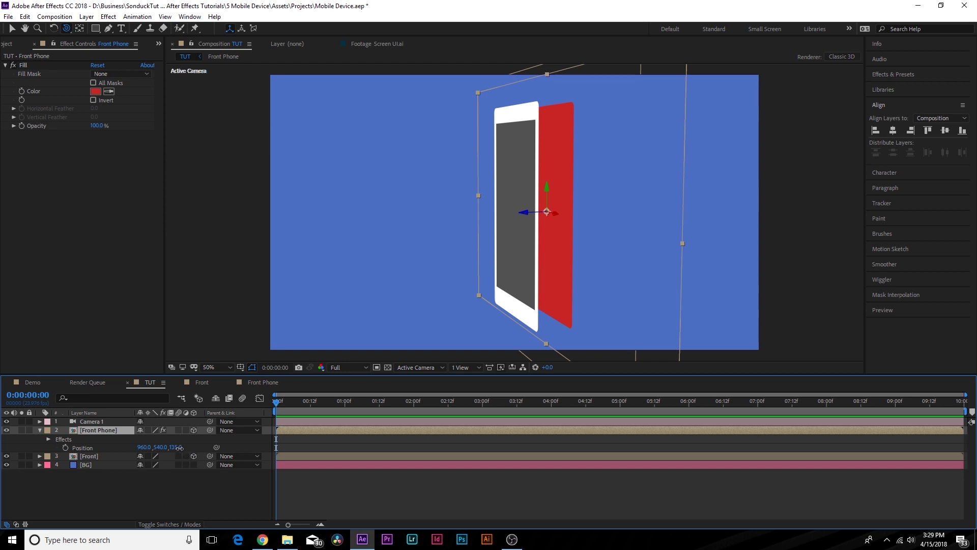
drag(179, 447, 133, 451)
drag(506, 212, 547, 225)
Rename the red Front Phone layer in TUT as Back
key(Return)
text(Back)
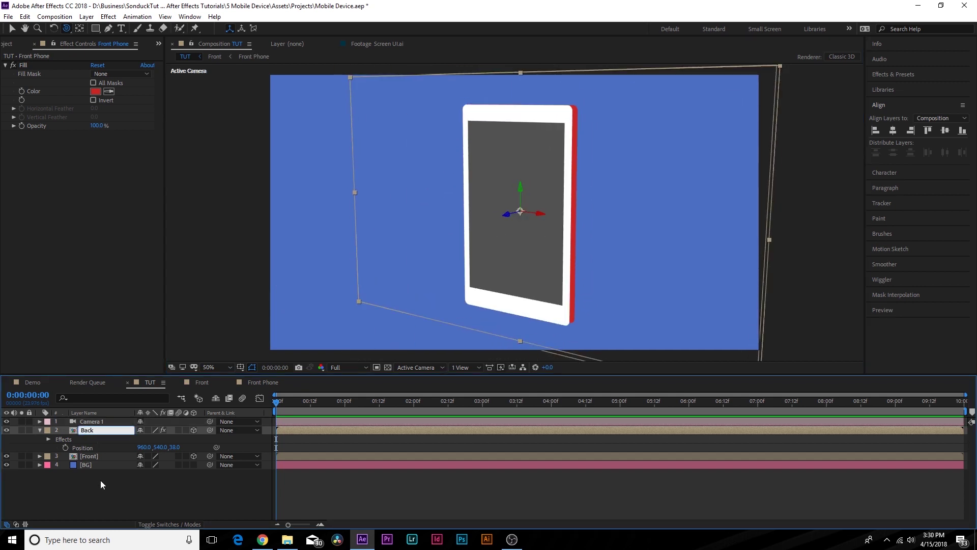
click(101, 488)
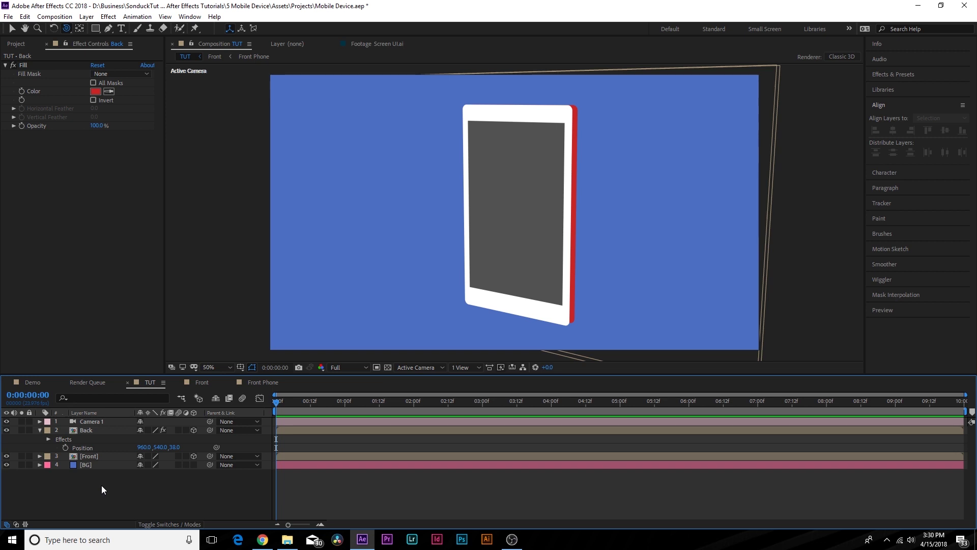
Duplicate the Back layer and set the copy's Y Rotation to 90°
click(83, 430)
key(ctrl+d)
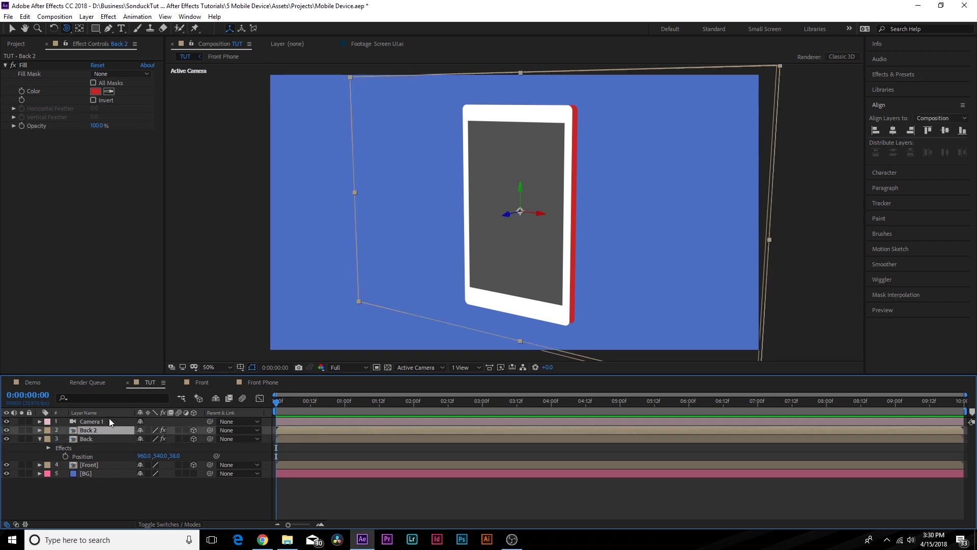
key(s)
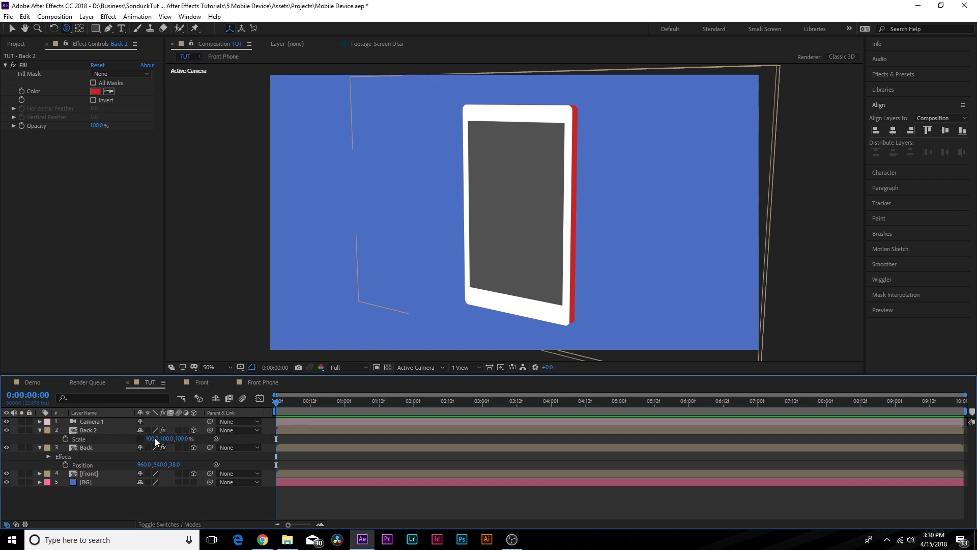
click(138, 438)
drag(138, 438, 159, 459)
key(r)
key(ctrl+z)
text(90)
click(192, 456)
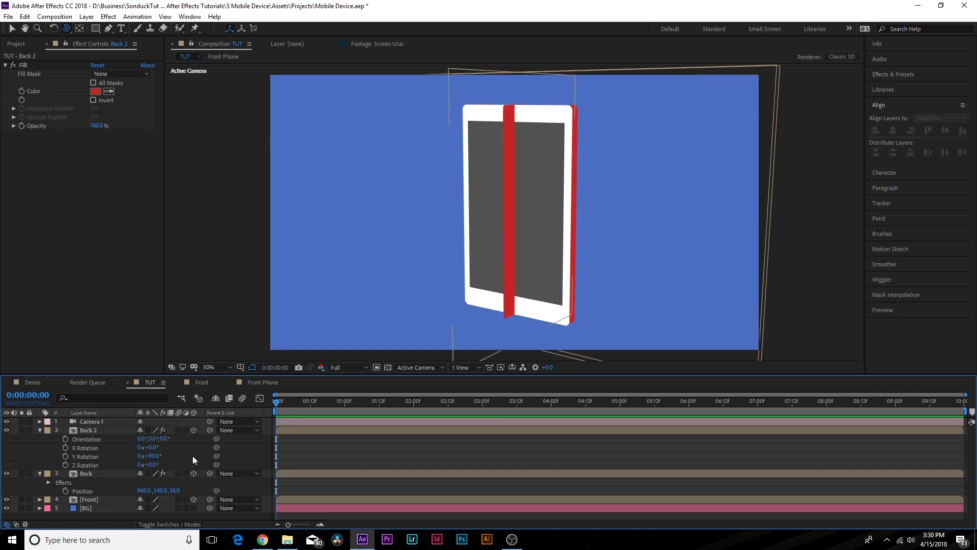
Rename the rotated copy as Right and move it horizontally to the phone's right edge
drag(519, 233, 522, 254)
click(109, 432)
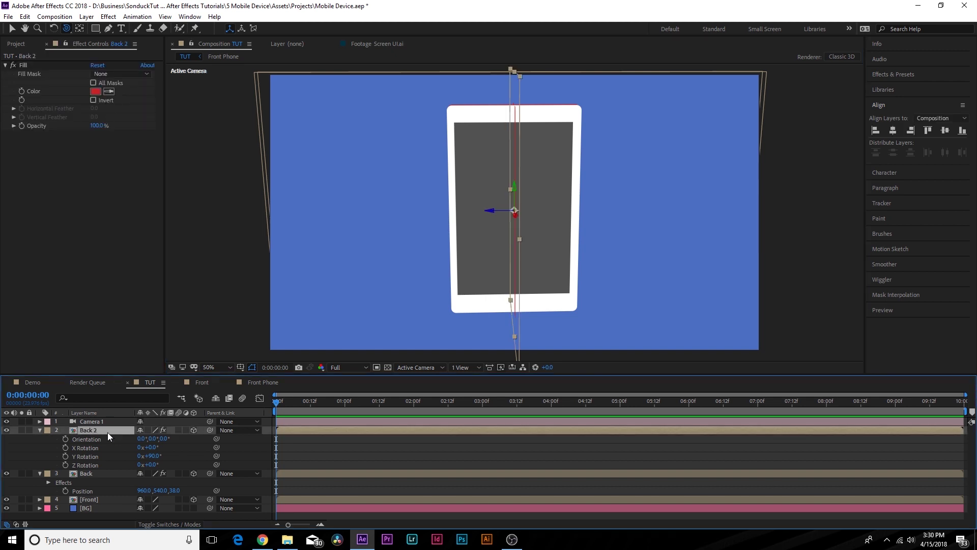
key(Return)
key(shift+Right)
key(shift+Right)
key(shift+Right)
key(shift+Right)
key(shift+Right)
key(shift+Right)
key(shift+Right)
key(shift+Right)
key(shift+Right)
key(shift+Right)
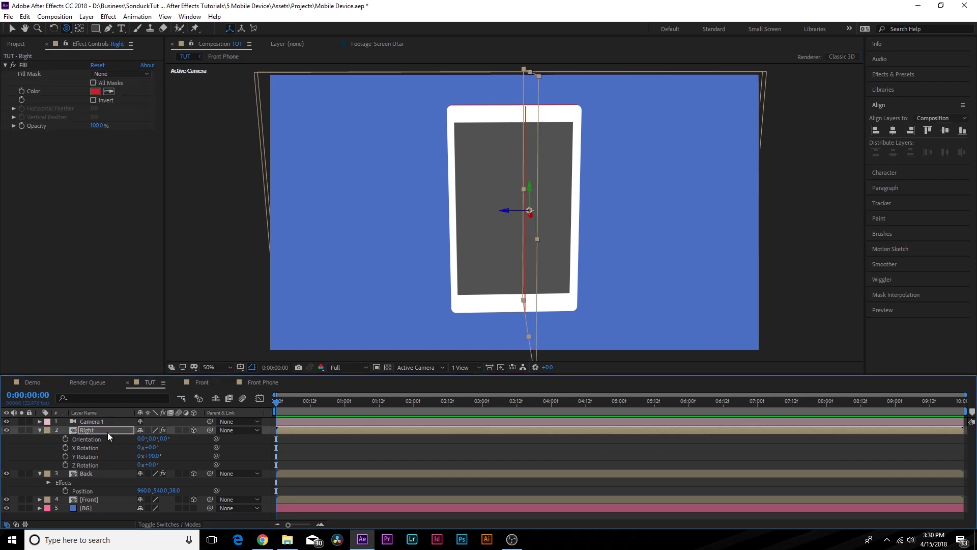
key(shift+Right)
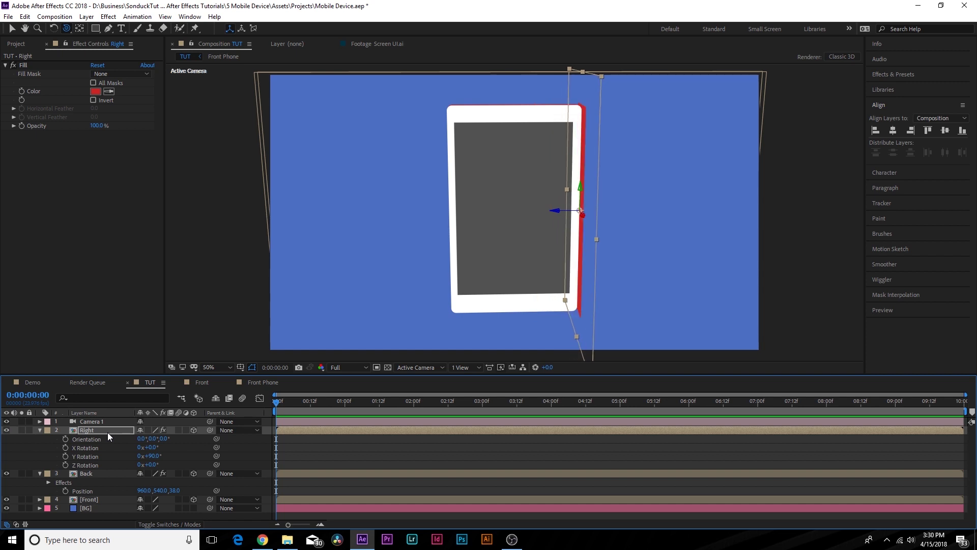
Narrow the Right layer to an X scale of 8% and set its X position to 1215.4
drag(491, 224, 388, 213)
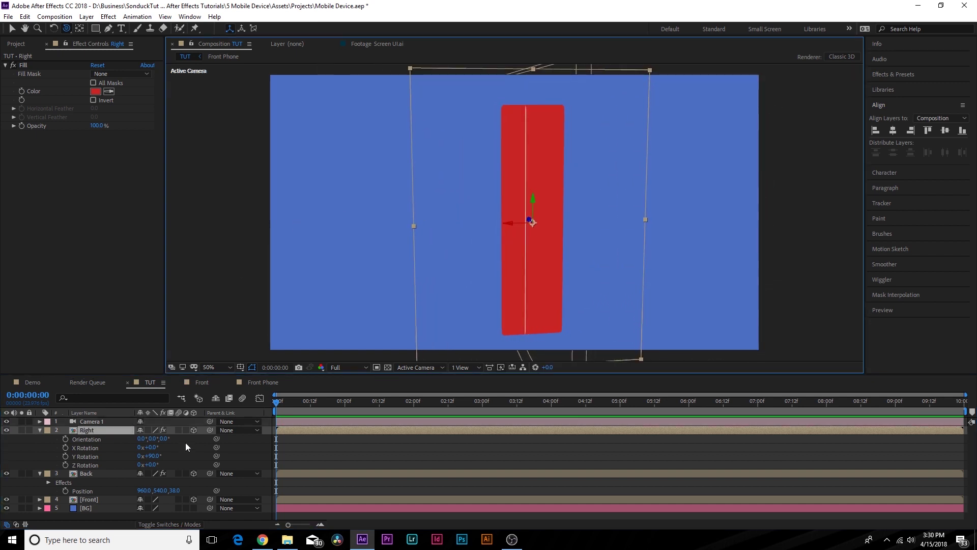
key(s)
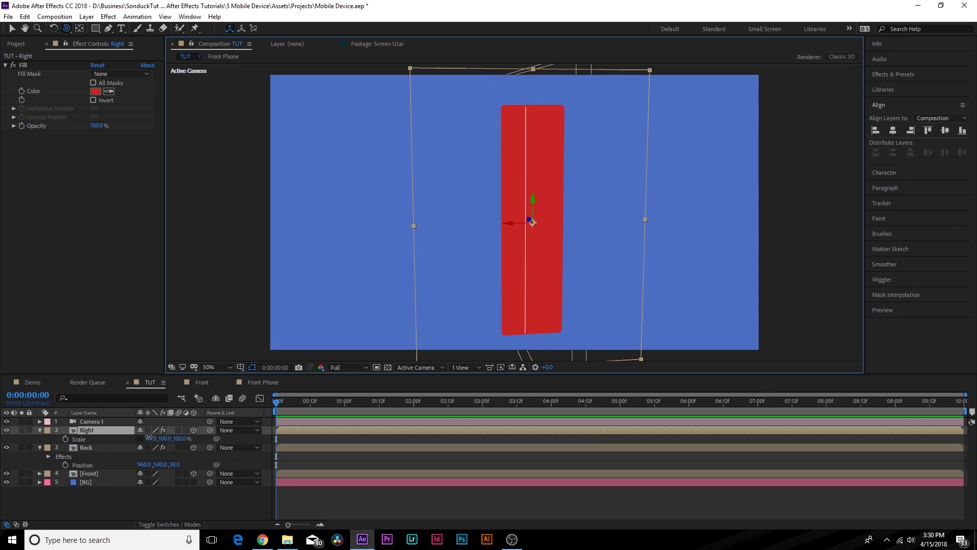
drag(148, 437, 132, 438)
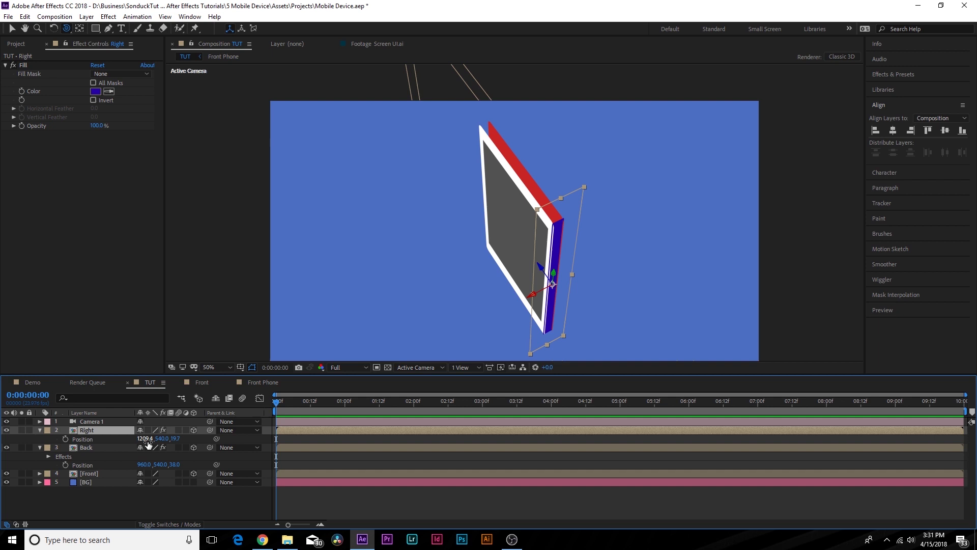
drag(148, 445, 159, 448)
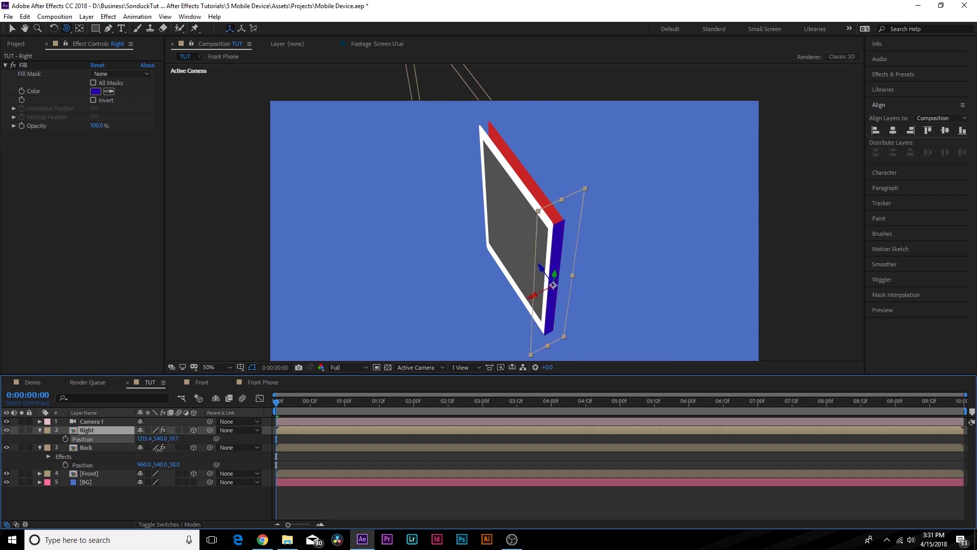
key(s)
click(151, 438)
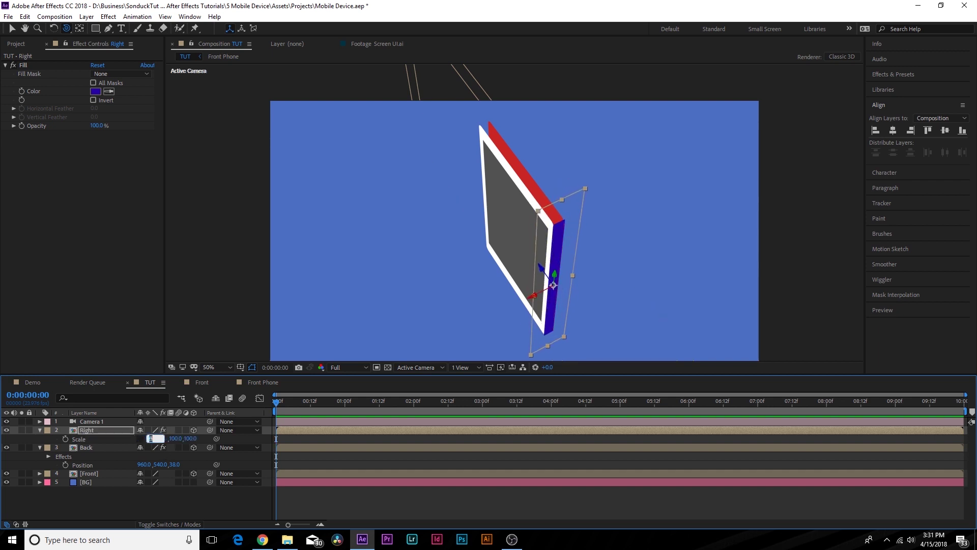
text(8)
click(175, 490)
Sample the dark blue of the phone's right side as the Back layer's Fill color
mouse_move(565, 265)
mouse_down()
mouse_move(536, 227)
mouse_move(535, 185)
mouse_move(565, 239)
mouse_move(573, 212)
mouse_move(555, 264)
mouse_move(481, 192)
mouse_move(582, 263)
mouse_move(562, 273)
mouse_up()
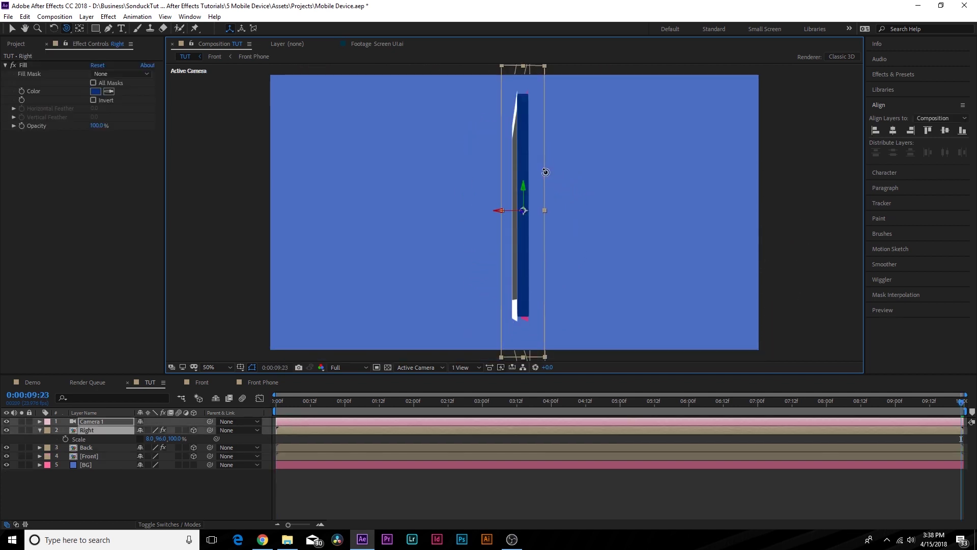
drag(545, 168, 308, 117)
click(86, 448)
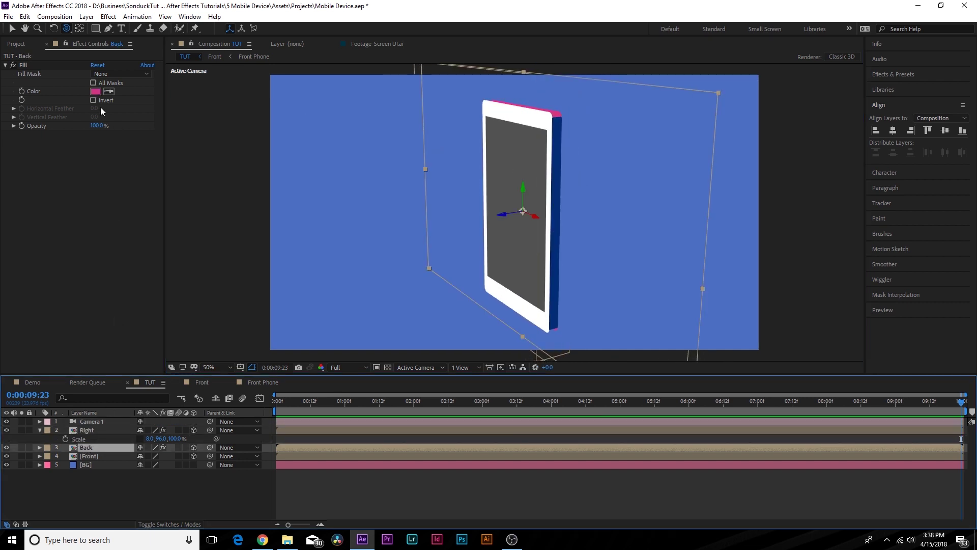
click(108, 91)
click(562, 129)
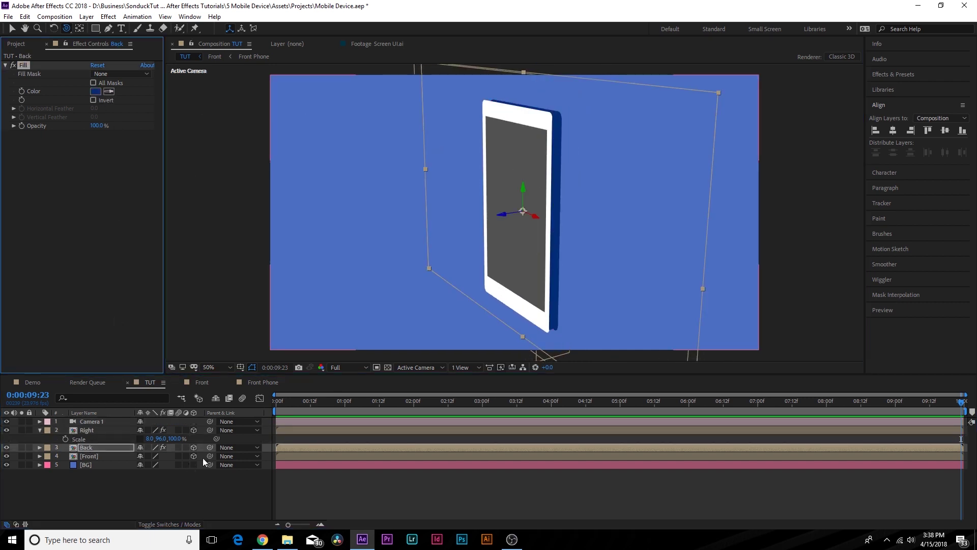
Duplicate the Right layer and rename the copy as Left
mouse_move(553, 187)
mouse_down()
mouse_move(600, 186)
mouse_move(555, 176)
mouse_up()
click(85, 431)
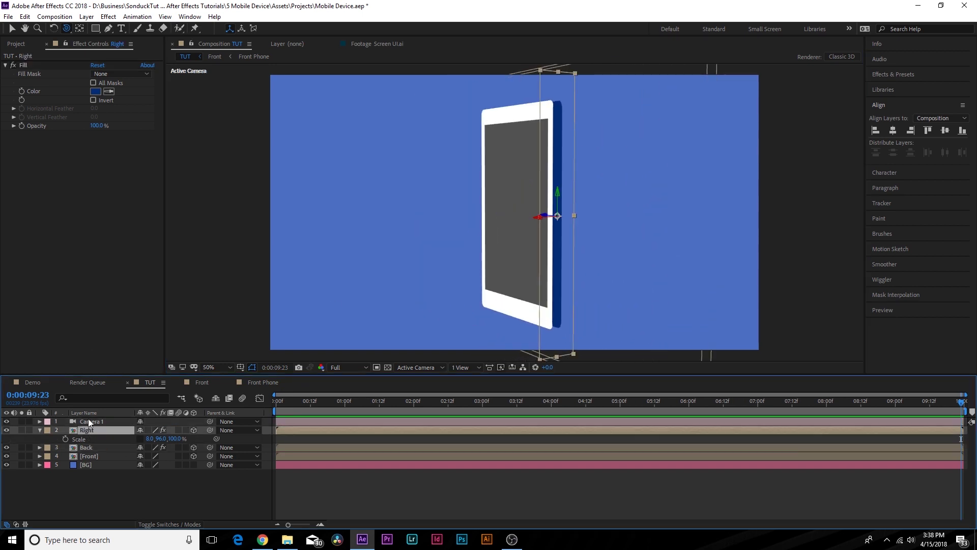
click(24, 17)
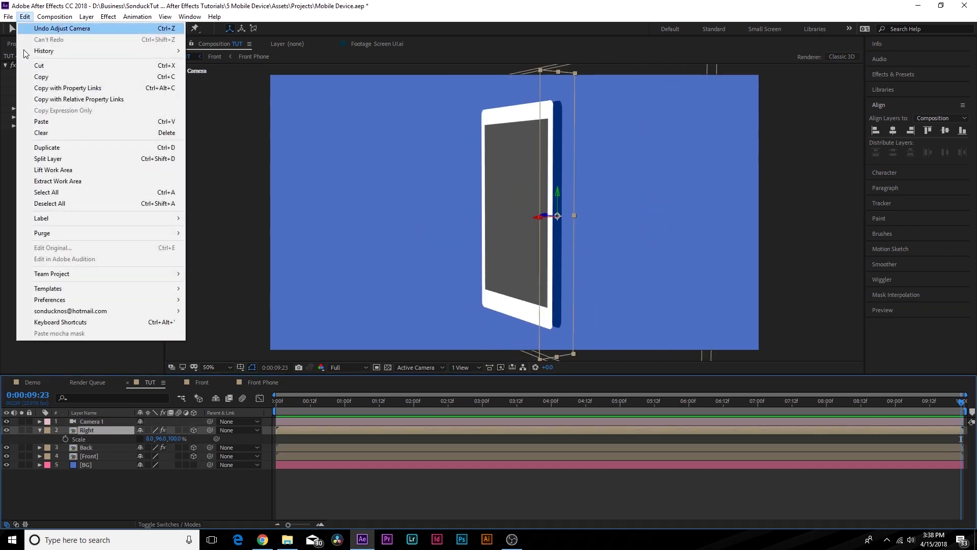
click(38, 148)
key(Return)
text(Left)
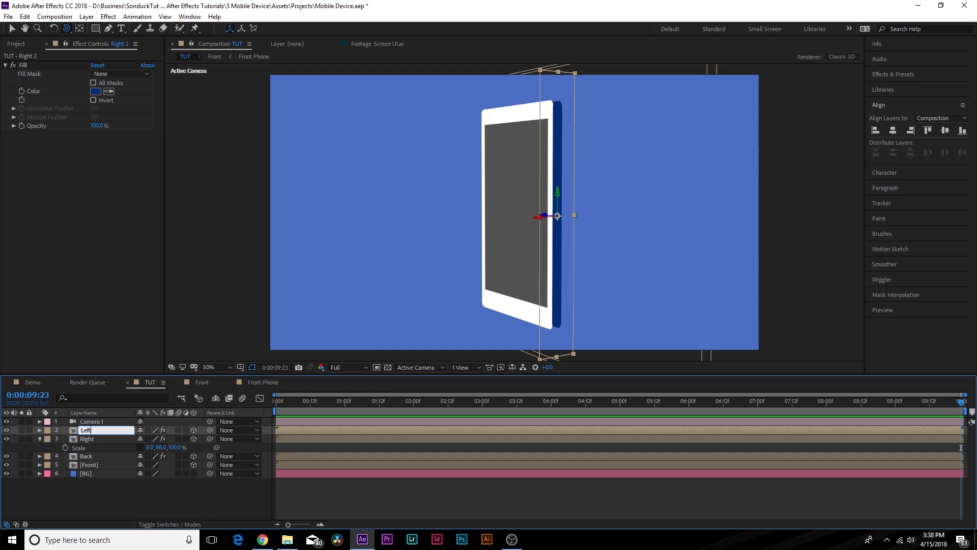
key(Return)
Move the Left layer to the phone's left edge with an X position of 709.4
key(p)
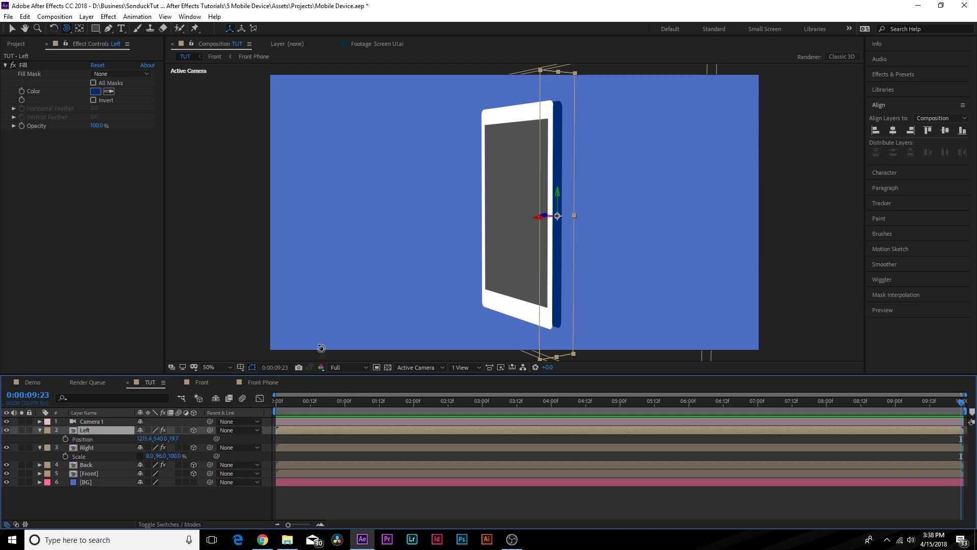
drag(146, 439, 560, 270)
drag(150, 439, 74, 453)
Copy the Left layer's Fill effect onto the Front shape layer inside the Front Phone composition, and return to TUT
click(24, 66)
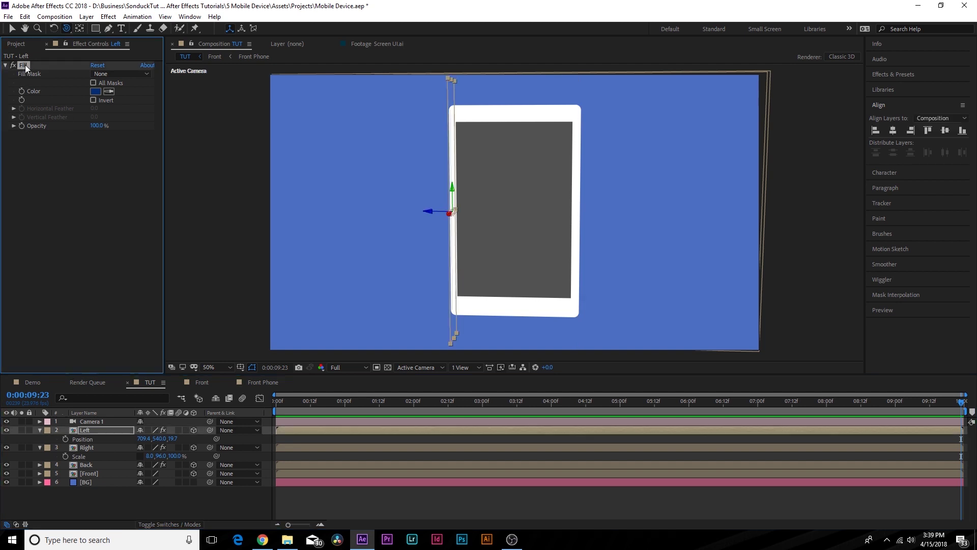
double_click(81, 473)
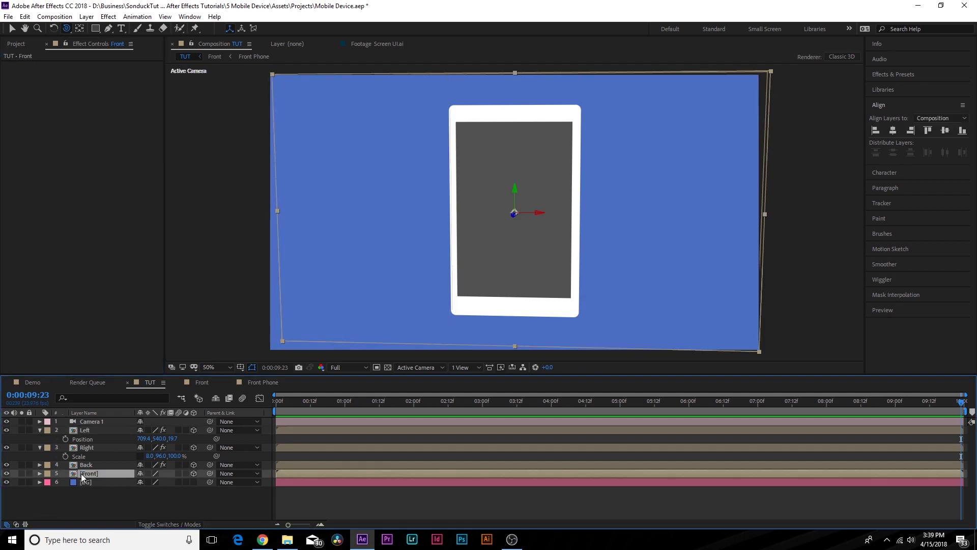
key(ctrl+v)
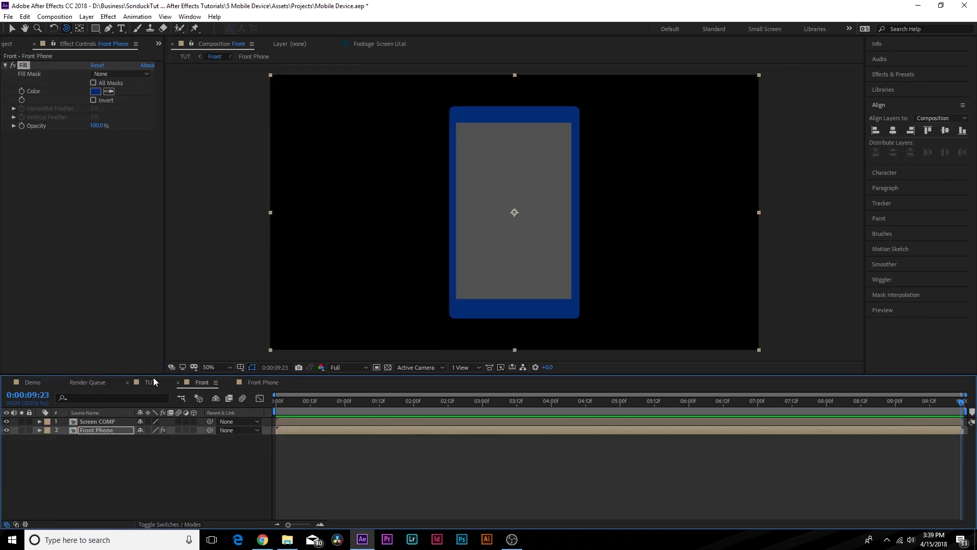
double_click(92, 430)
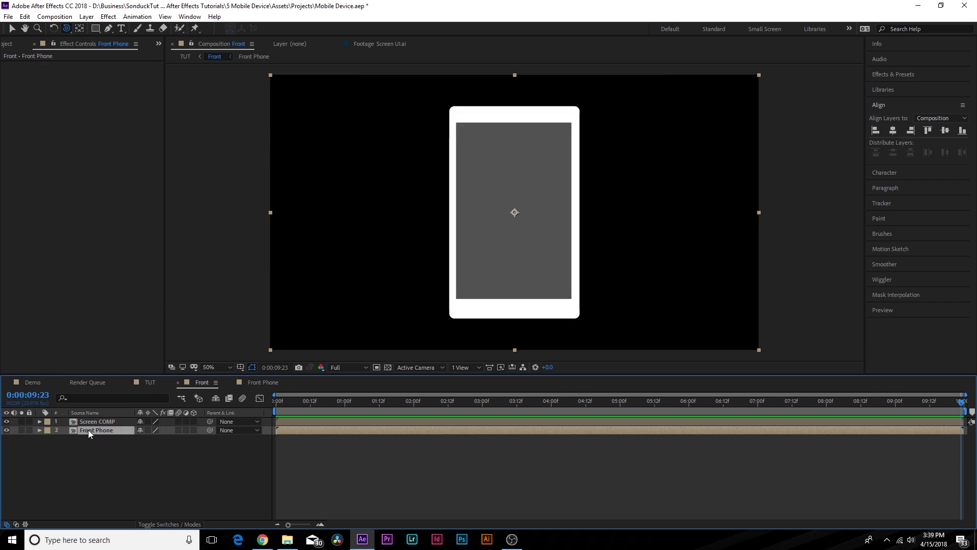
click(93, 420)
key(ctrl+v)
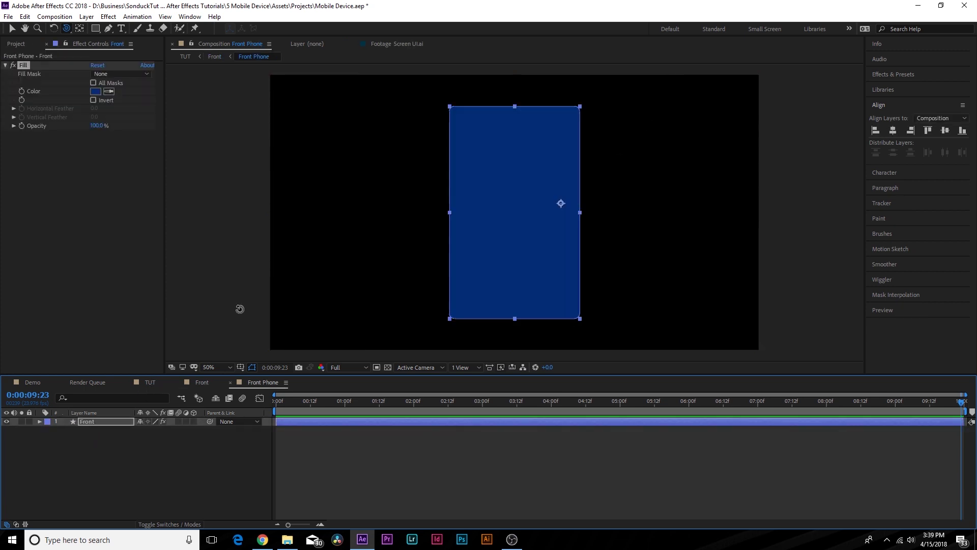
click(151, 382)
mouse_move(577, 251)
mouse_down()
mouse_move(522, 245)
mouse_move(578, 258)
mouse_move(585, 224)
mouse_move(578, 242)
mouse_up()
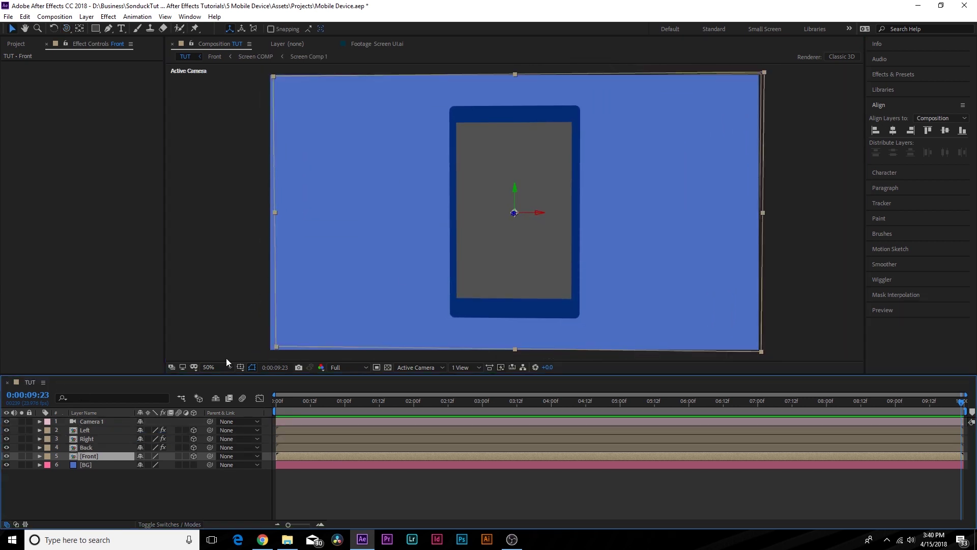
Crop the Screen COMP composition's width and height to the edges of the gray screen rectangle
double_click(90, 456)
double_click(90, 422)
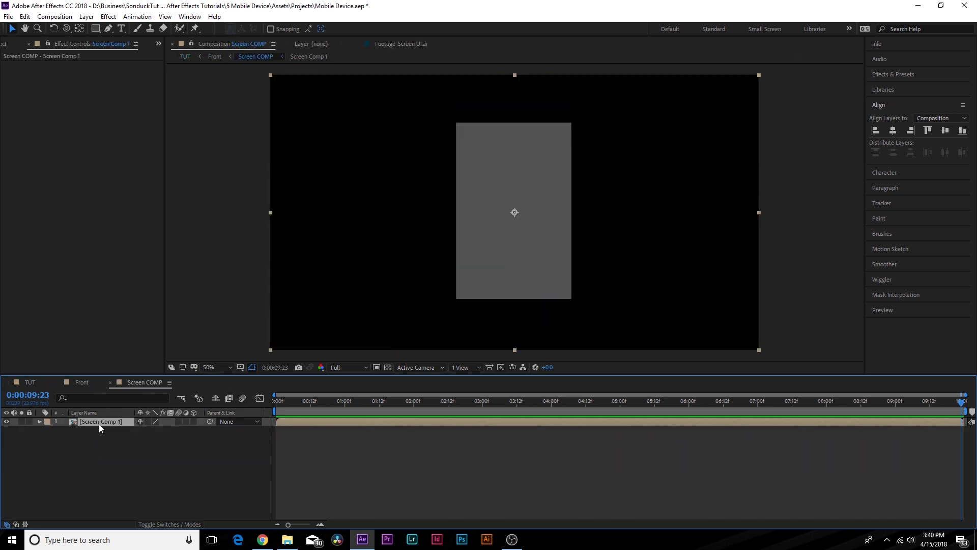
click(59, 17)
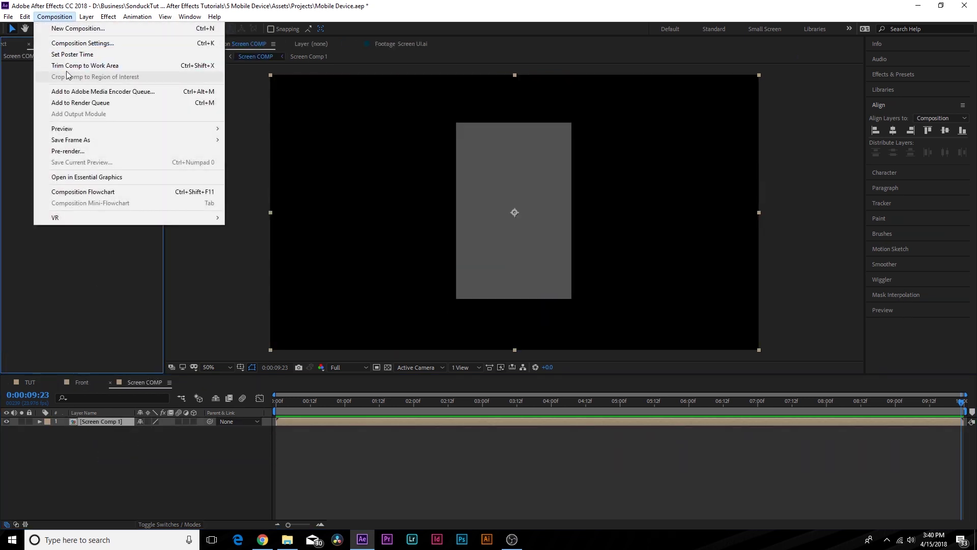
click(76, 41)
drag(81, 84, 36, 82)
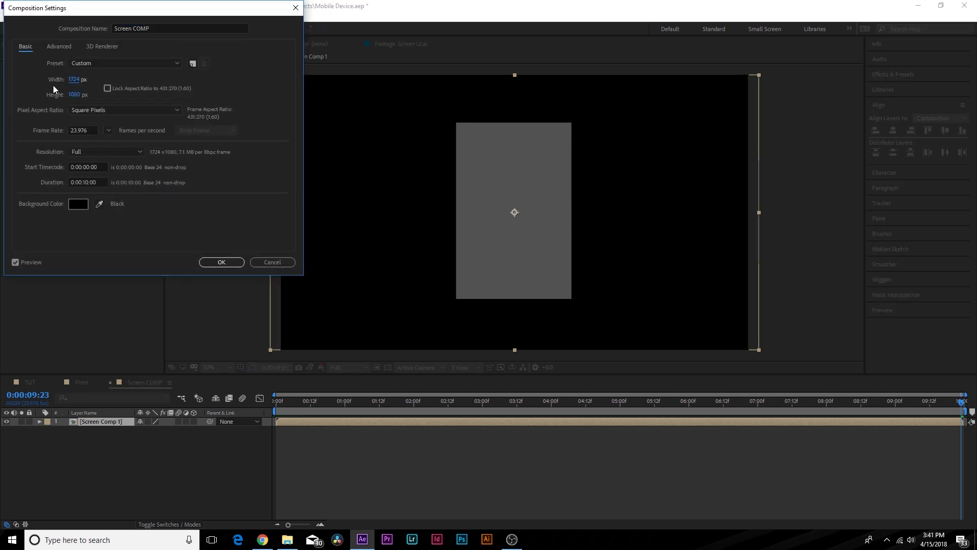
click(69, 82)
text(1280)
key(Return)
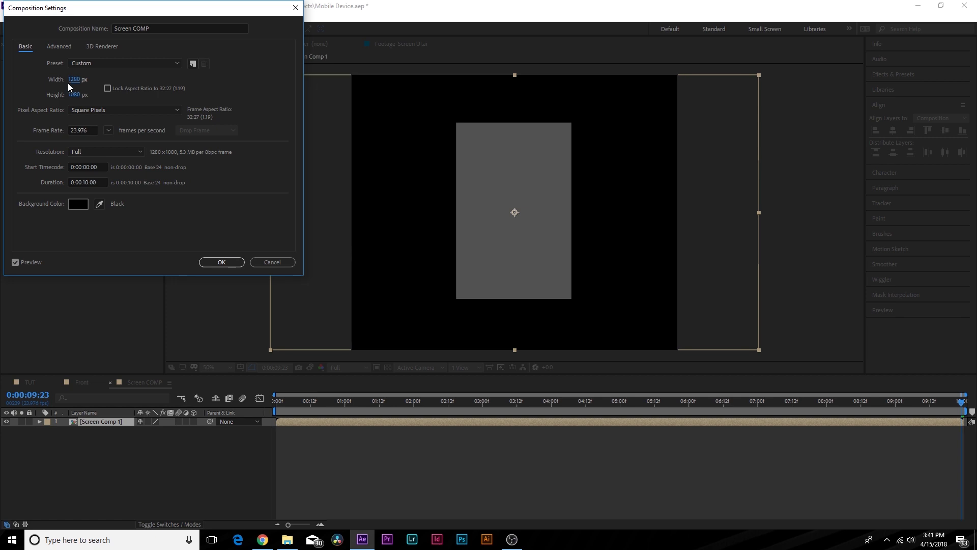
mouse_move(68, 84)
mouse_down()
mouse_move(54, 88)
mouse_move(100, 87)
mouse_move(75, 80)
mouse_move(73, 99)
mouse_up()
click(221, 261)
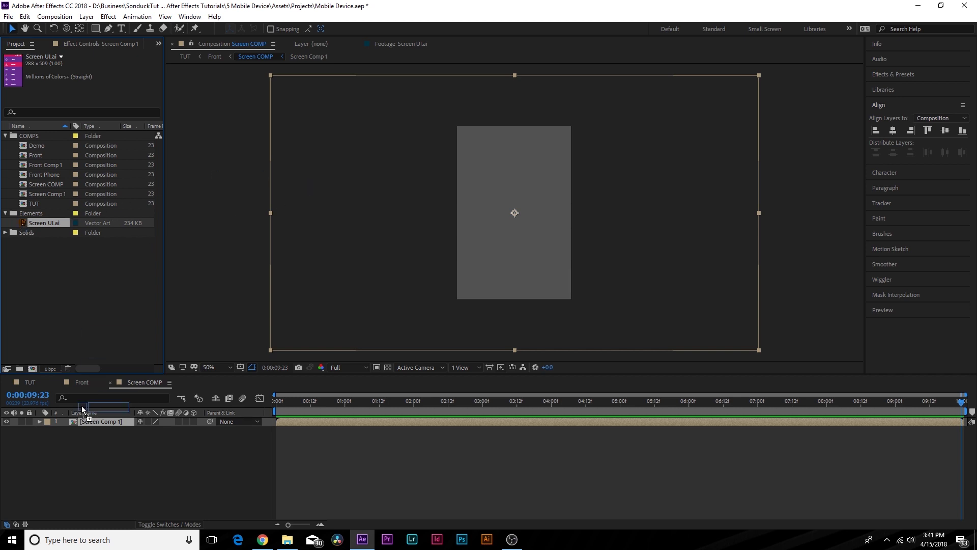
Add Screen UI.ai above Screen Comp 1 in Screen COMP and scale it to 163%
drag(83, 408, 84, 422)
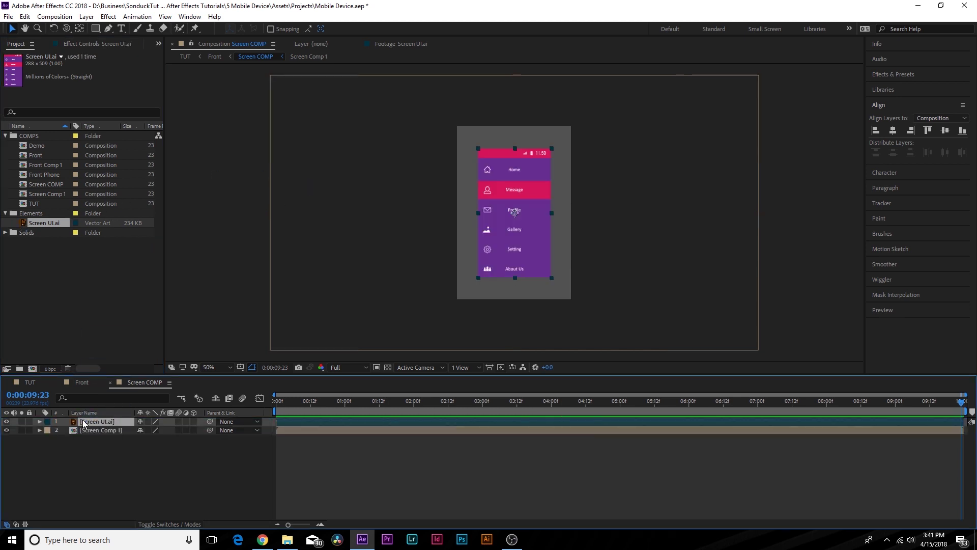
key(s)
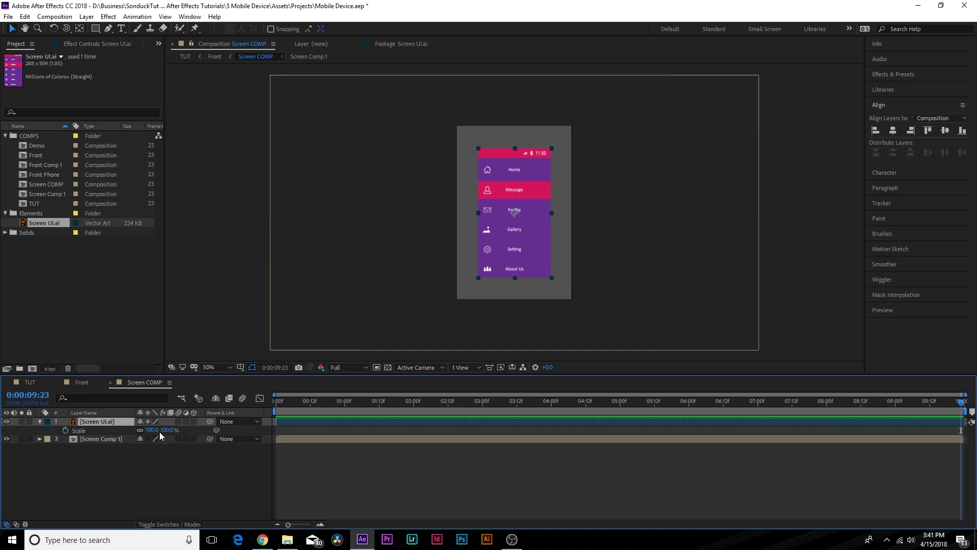
drag(160, 430, 188, 431)
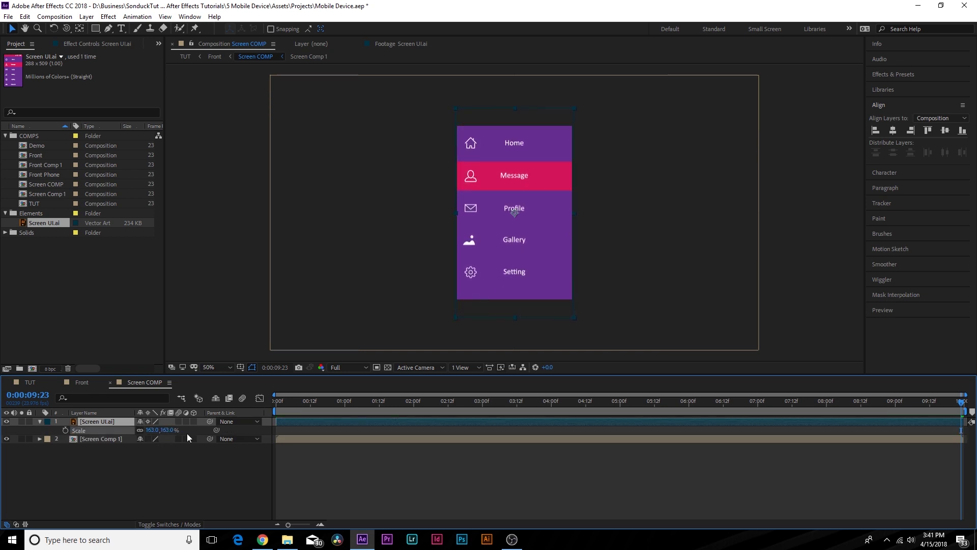
Move the Screen UI.ai layer down until its status bar meets the screen's upper edge, and return to the TUT composition
click(549, 244)
drag(547, 251, 548, 257)
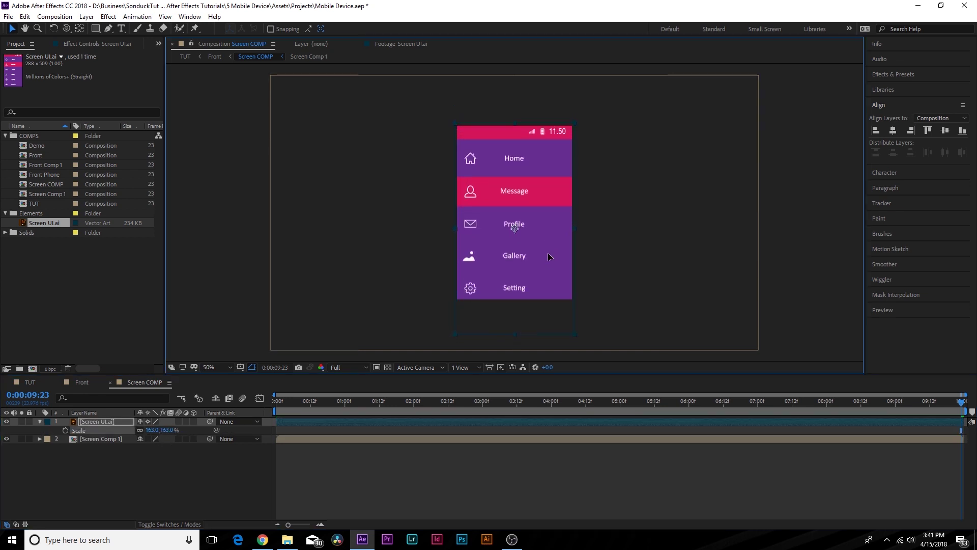
click(26, 481)
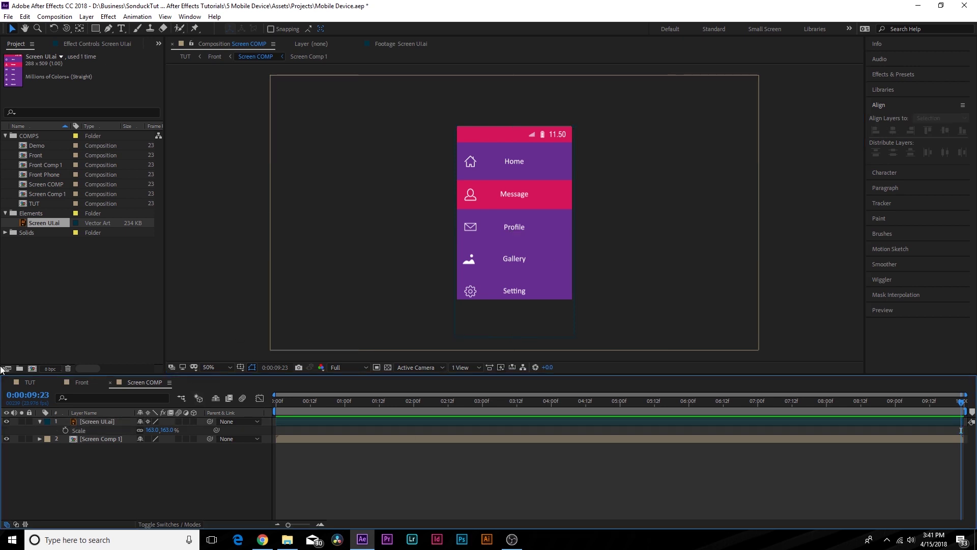
click(29, 382)
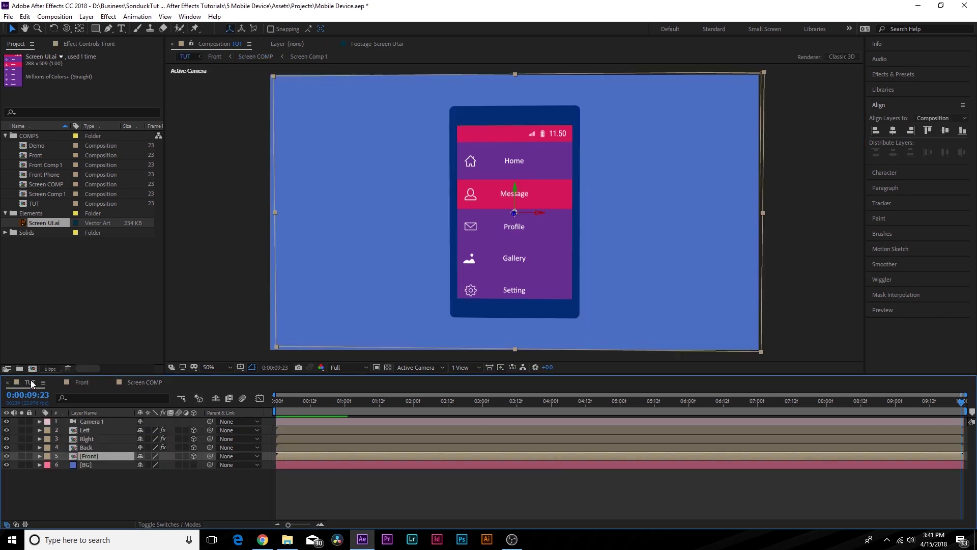
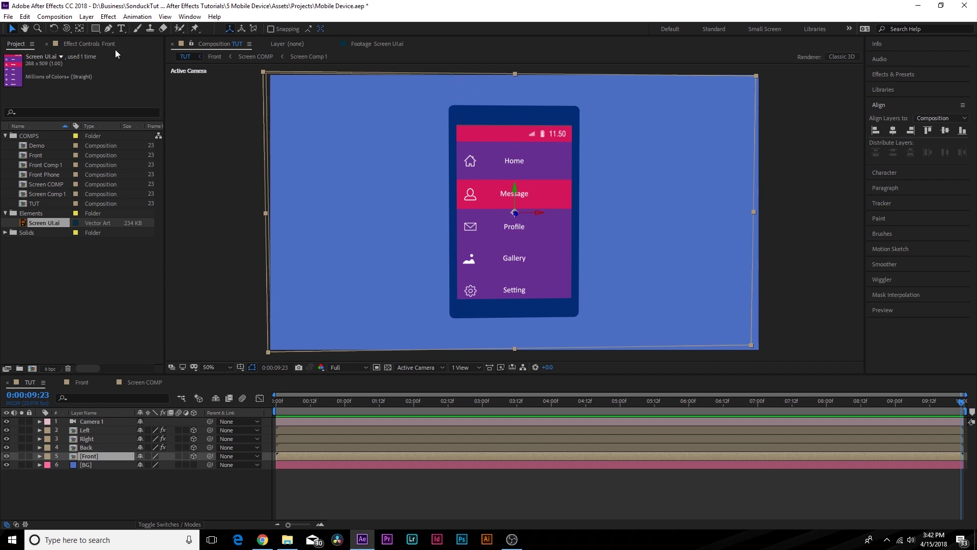
Fit the composition in the viewer, apply a Curves effect to the Front layer and raise its RGB curve to brighten it
click(223, 368)
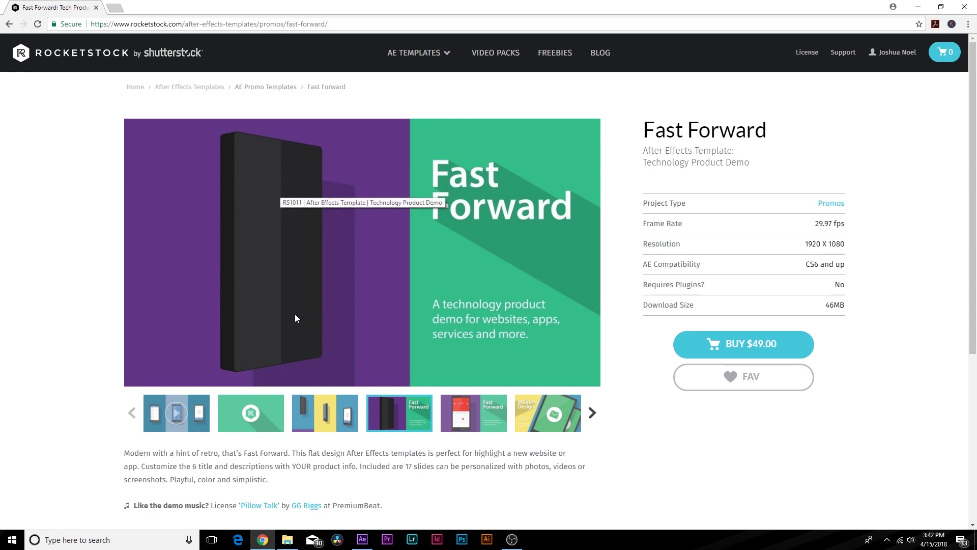
click(917, 5)
click(109, 16)
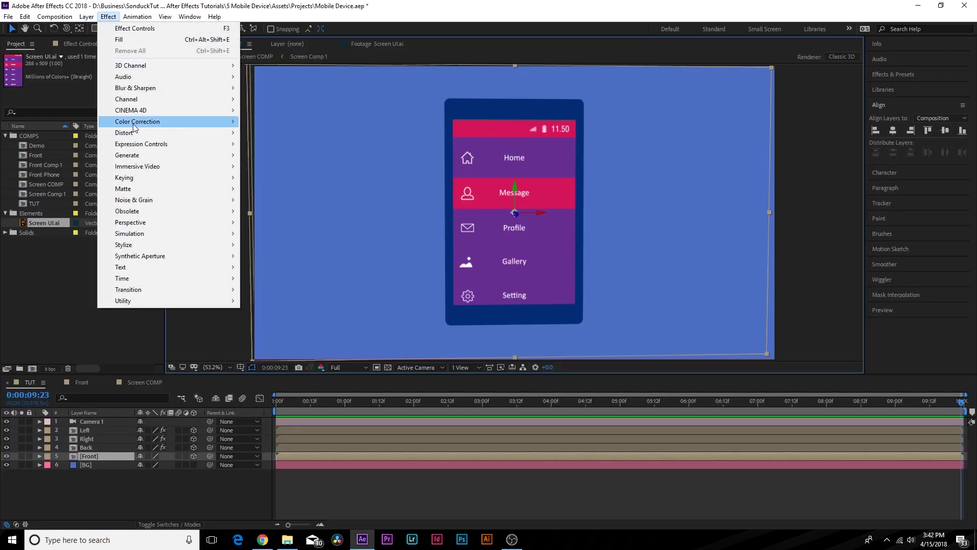
mouse_move(135, 127)
click(255, 322)
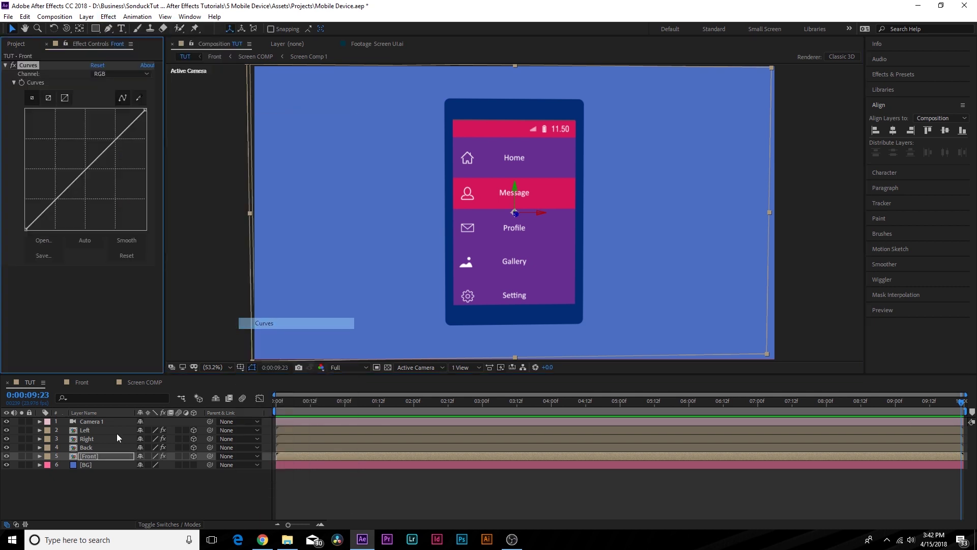
drag(84, 171, 73, 164)
Add a mask reference to the Compositing Options of the Front layer's Curves effect
click(40, 456)
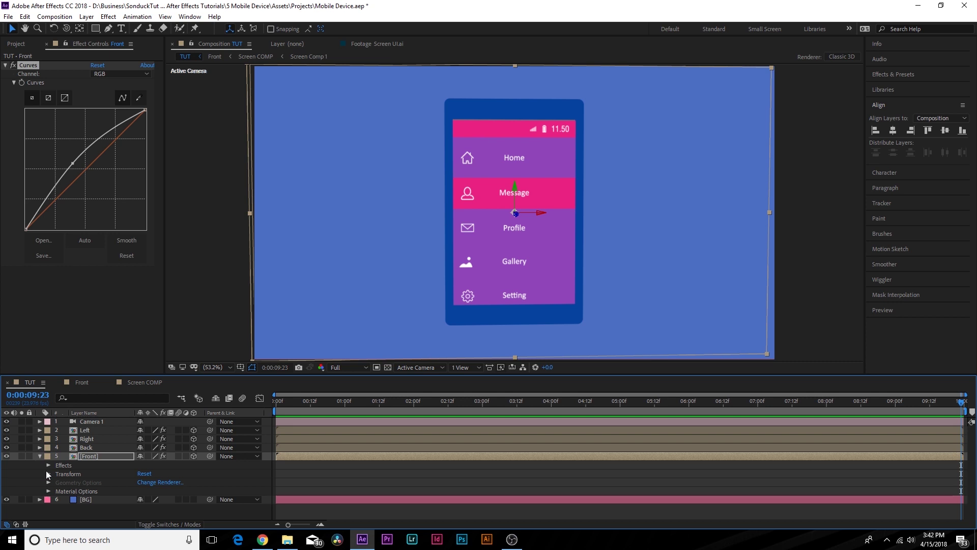
click(49, 465)
click(57, 474)
click(66, 480)
click(65, 480)
click(141, 481)
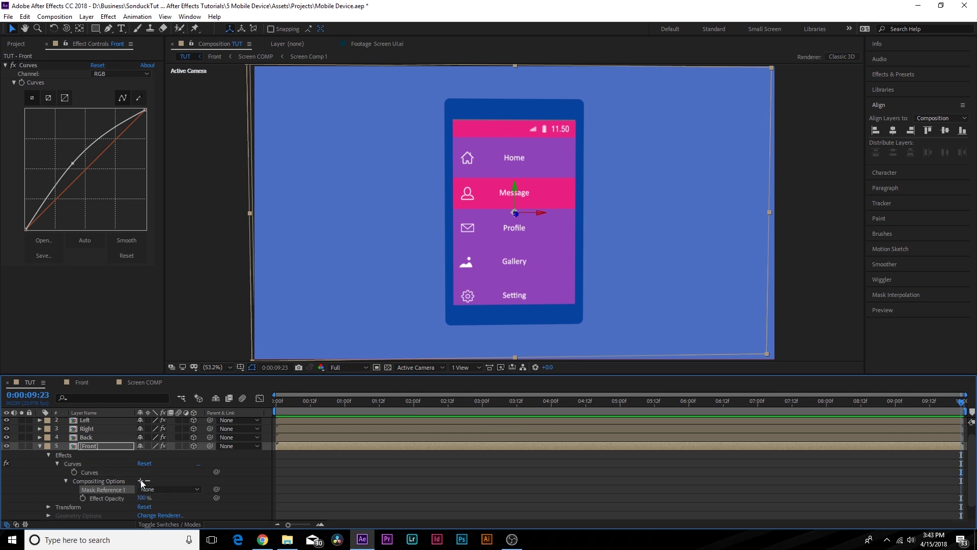
Draw a four-point mask with a slanted edge over the right half of the phone's front, and assign Mask 1 to the Curves mask reference
click(108, 29)
click(487, 83)
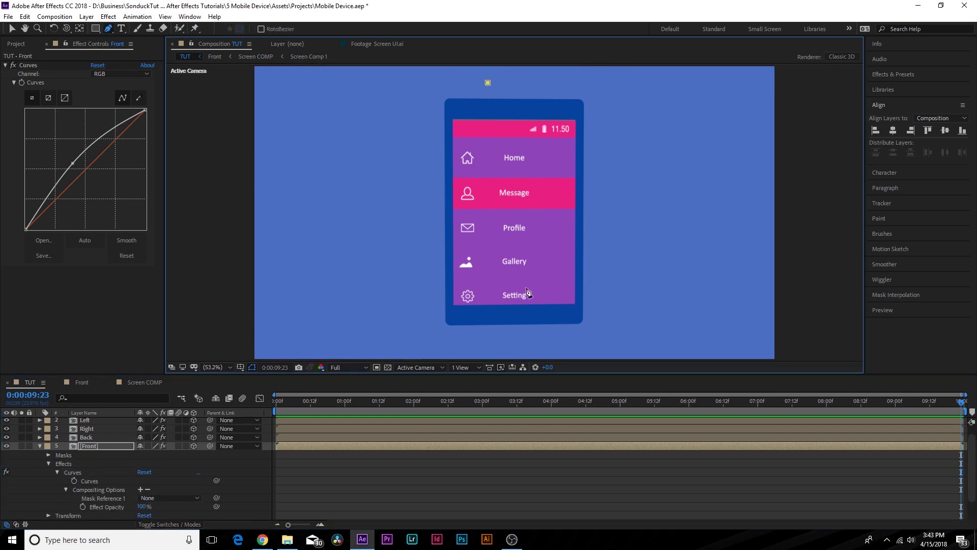
click(531, 334)
click(740, 324)
click(672, 88)
click(487, 82)
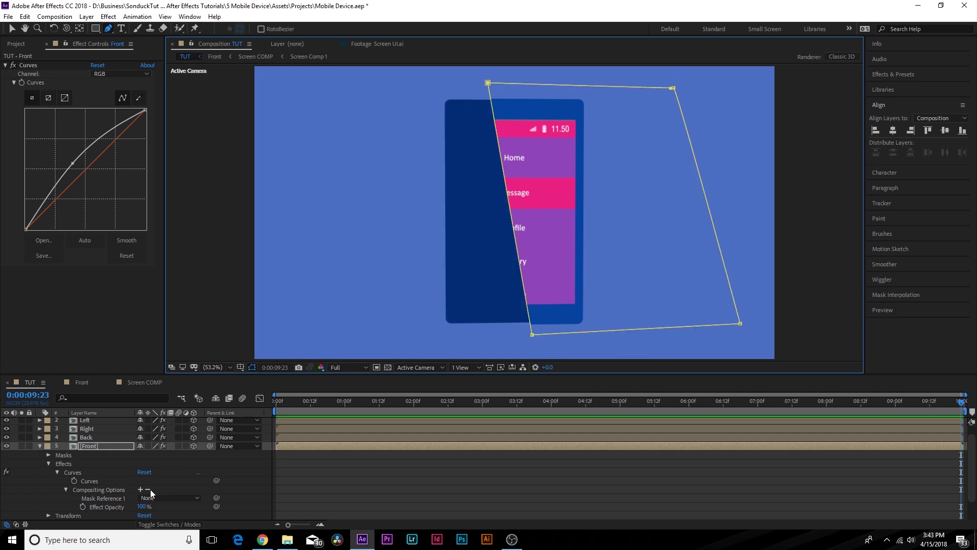
click(166, 502)
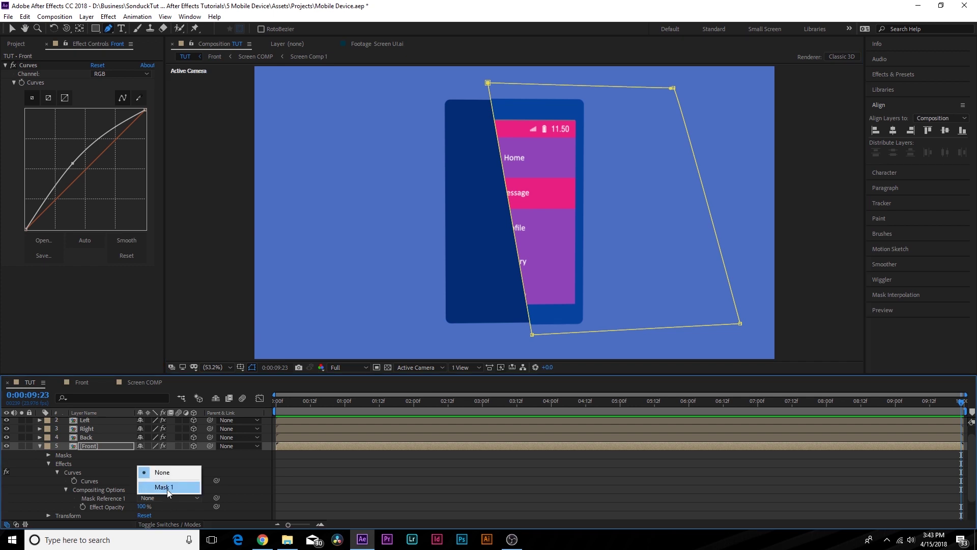
click(167, 489)
click(12, 29)
Orbit the camera to the phone's back and copy the Front layer's Curves effect onto the Back layer
click(345, 453)
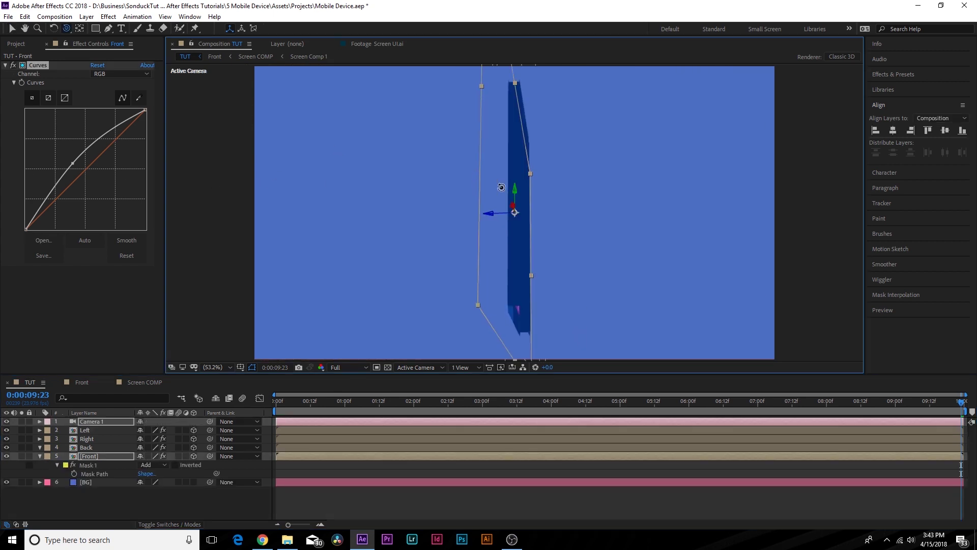
drag(499, 203, 443, 201)
click(39, 64)
click(86, 447)
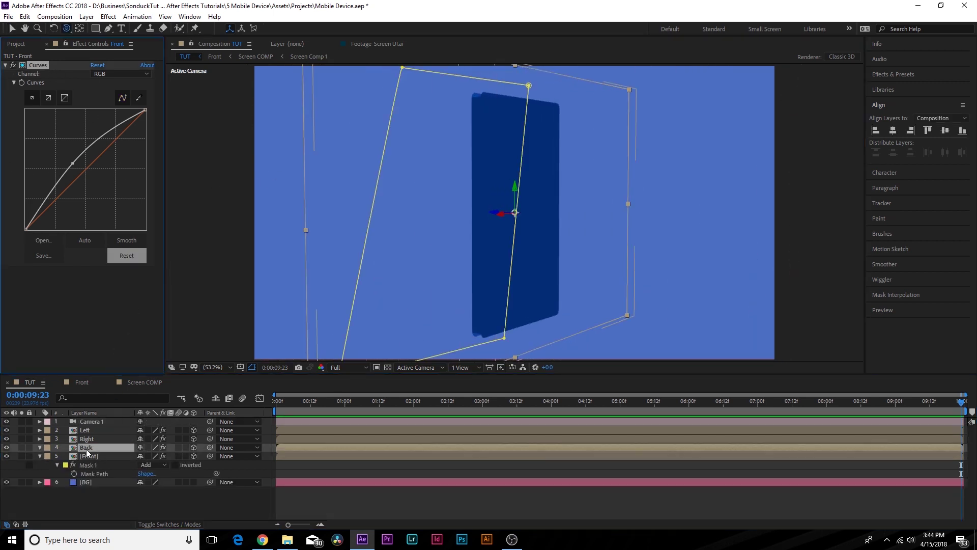
Copy Mask 1 from the Front layer onto the Back layer
click(89, 474)
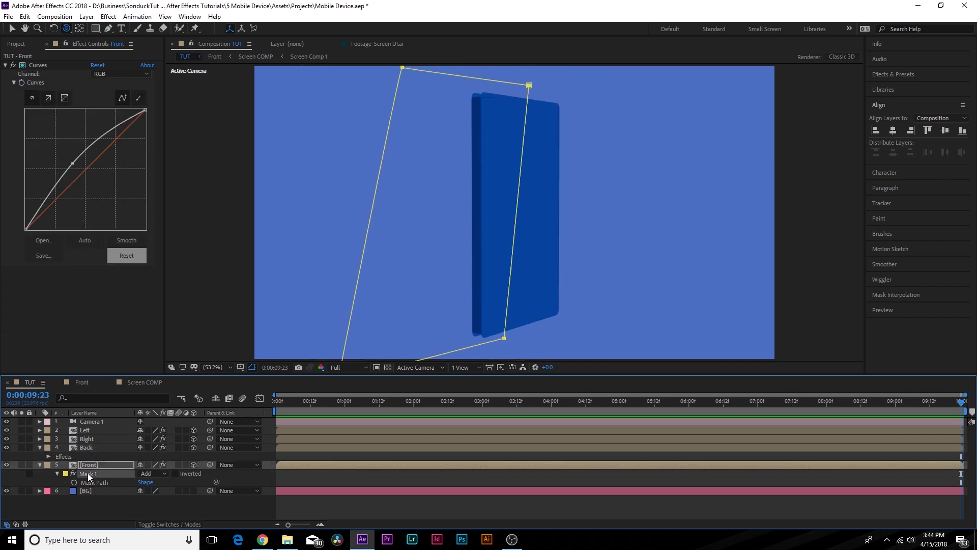
click(87, 448)
key(ctrl+v)
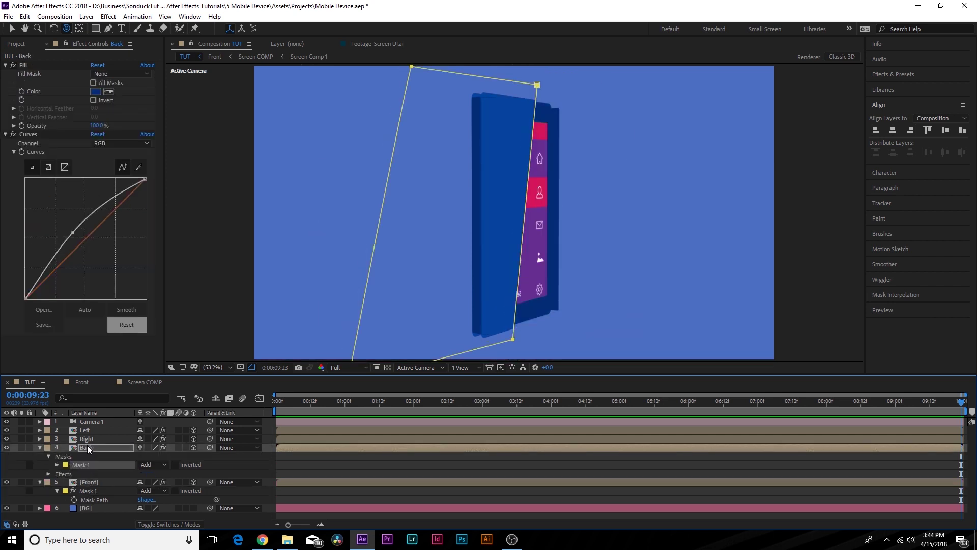
Add mask references to the Back layer's Curves effect and set Mask Reference 1 to Mask 1
click(40, 447)
click(40, 448)
click(48, 474)
scroll(50, 476, down, 1)
click(56, 465)
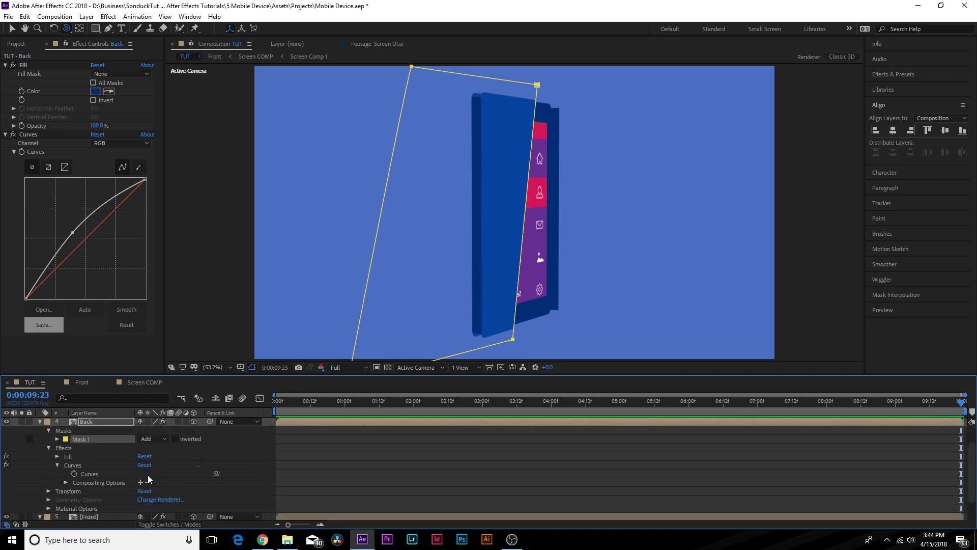
click(141, 482)
click(141, 481)
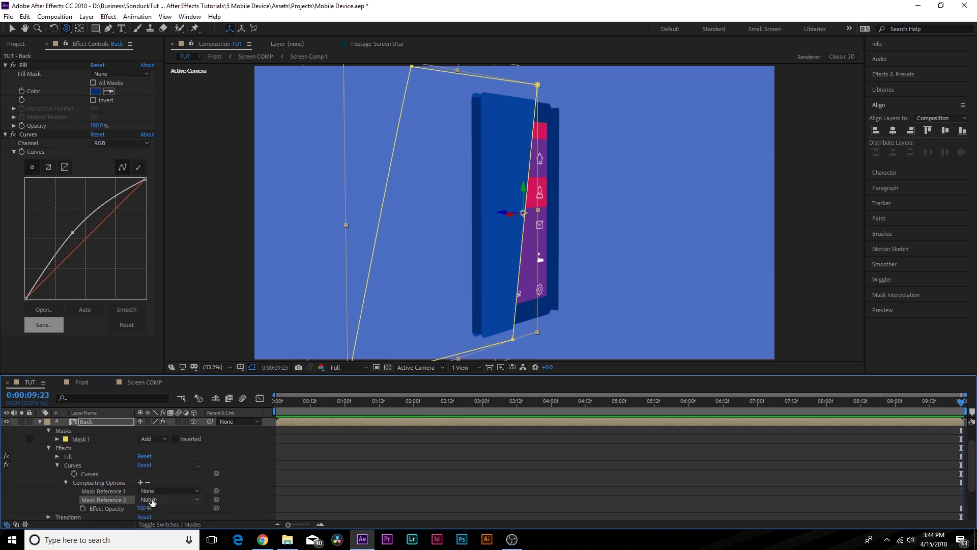
click(161, 491)
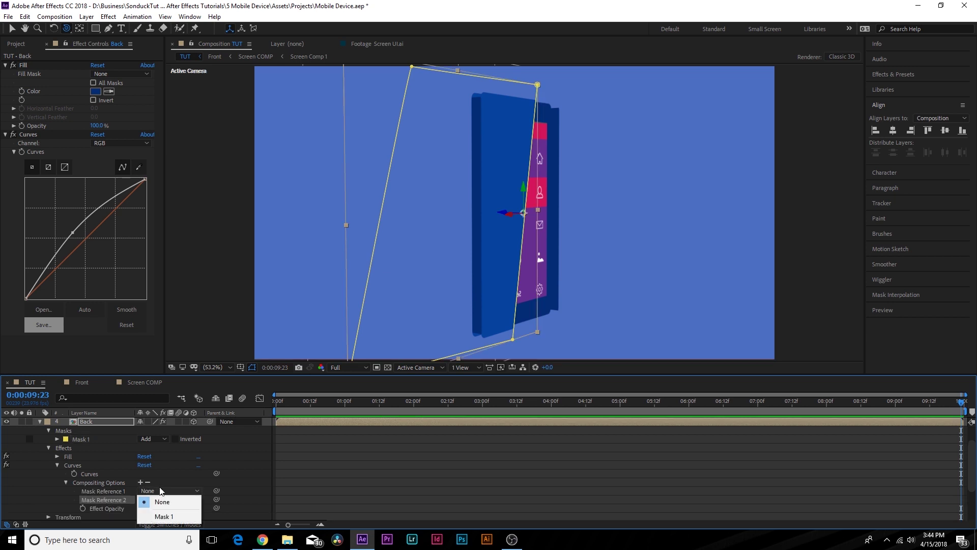
click(155, 515)
Orbit the camera back to the phone's front and move the current time to 0:00:03:00
click(310, 463)
drag(574, 209, 513, 209)
click(212, 367)
key(Escape)
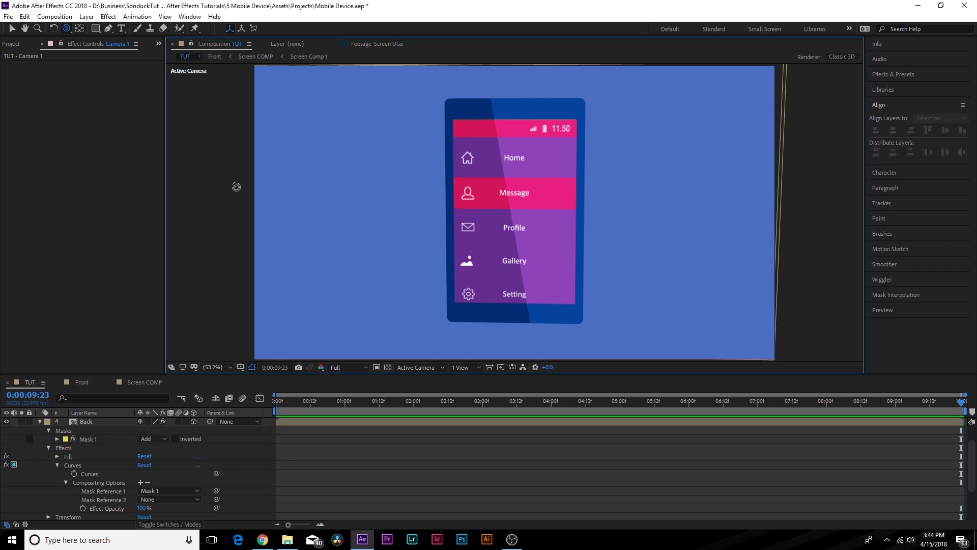
drag(451, 403, 483, 401)
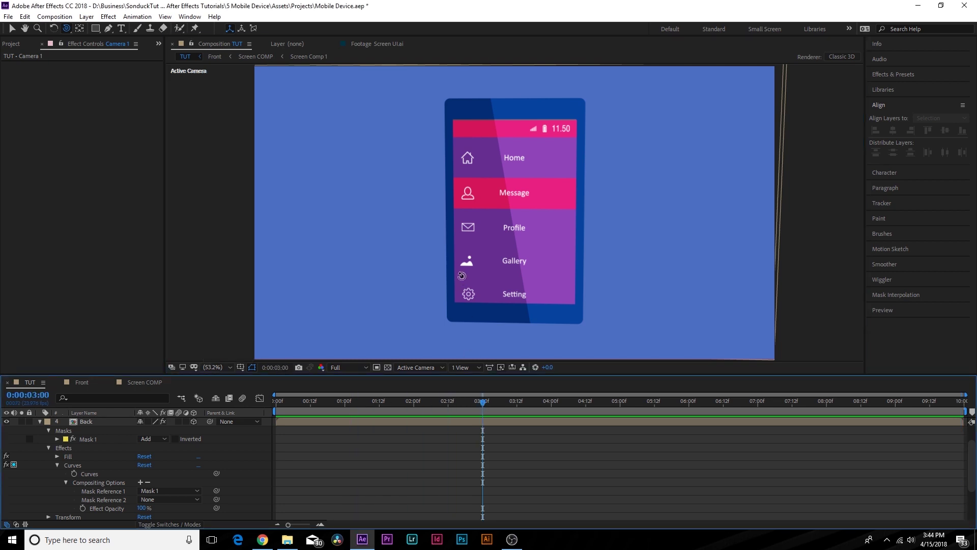
drag(534, 191, 535, 188)
key(space)
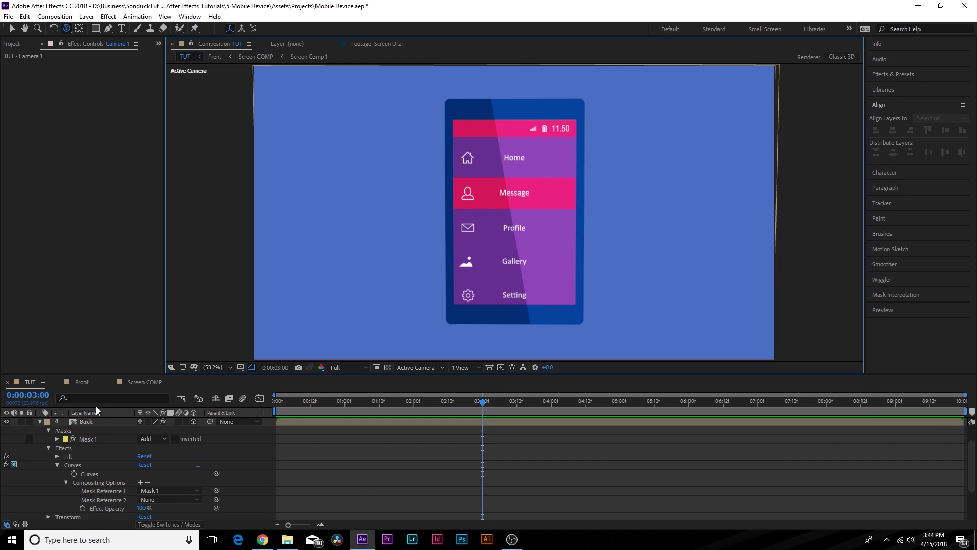
Collapse the Back and Front layers' properties and open the Front Phone composition nested inside Front
click(39, 421)
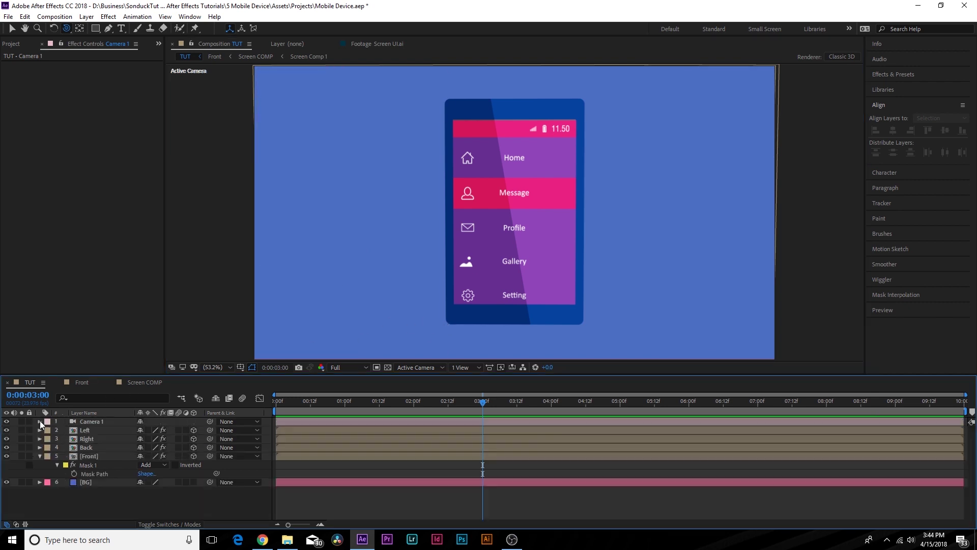
click(40, 453)
double_click(82, 456)
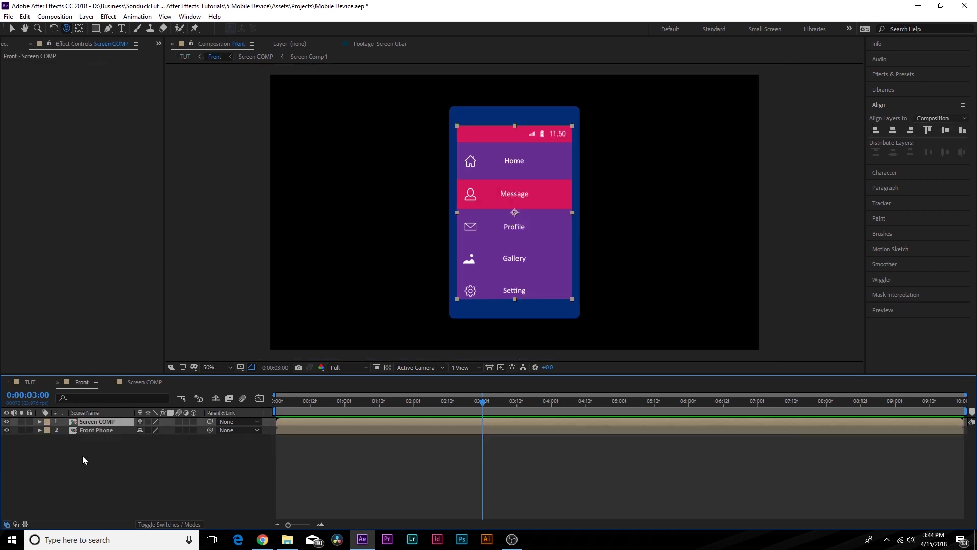
double_click(92, 429)
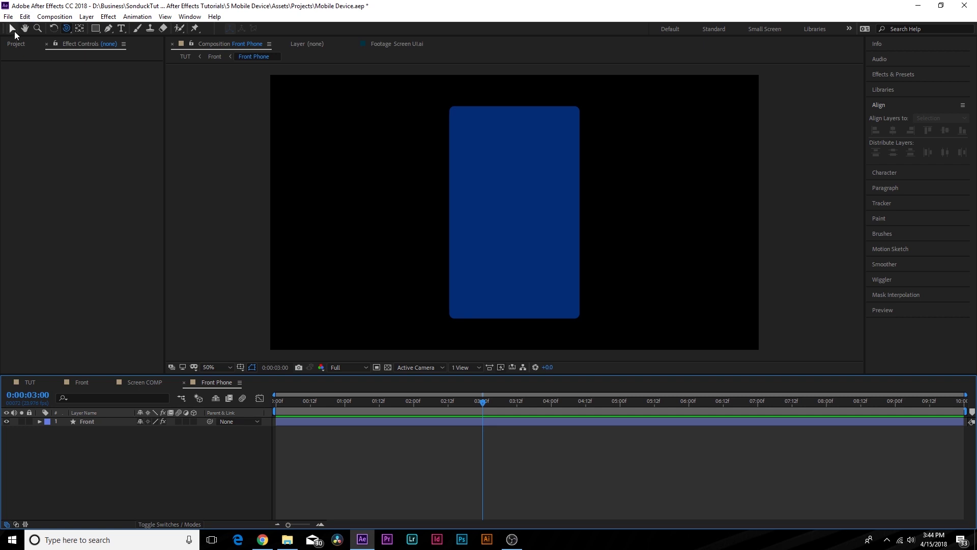
Draw a small circle near the bottom edge of the phone's front with the Ellipse tool
drag(95, 28, 121, 53)
key(period)
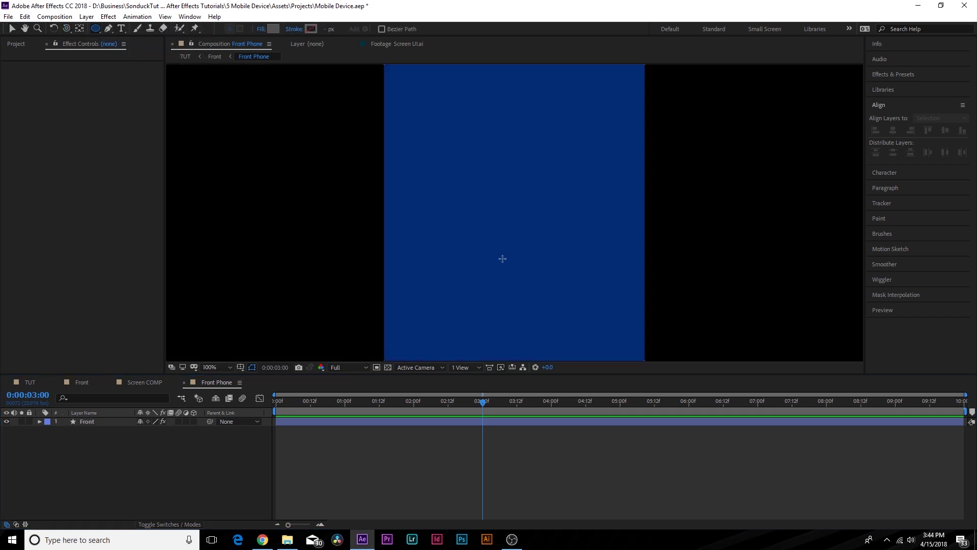
key(space)
drag(516, 269, 480, 212)
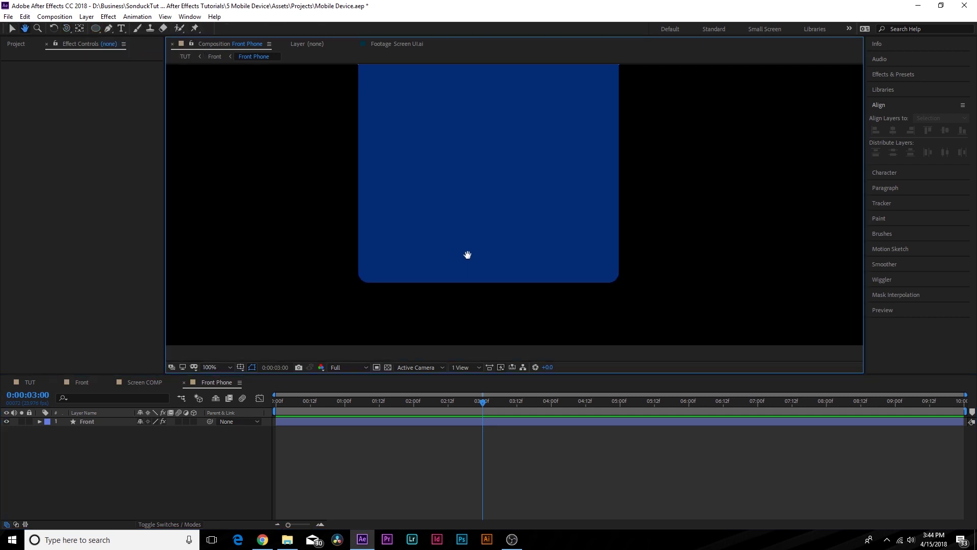
click(95, 29)
drag(467, 251, 488, 273)
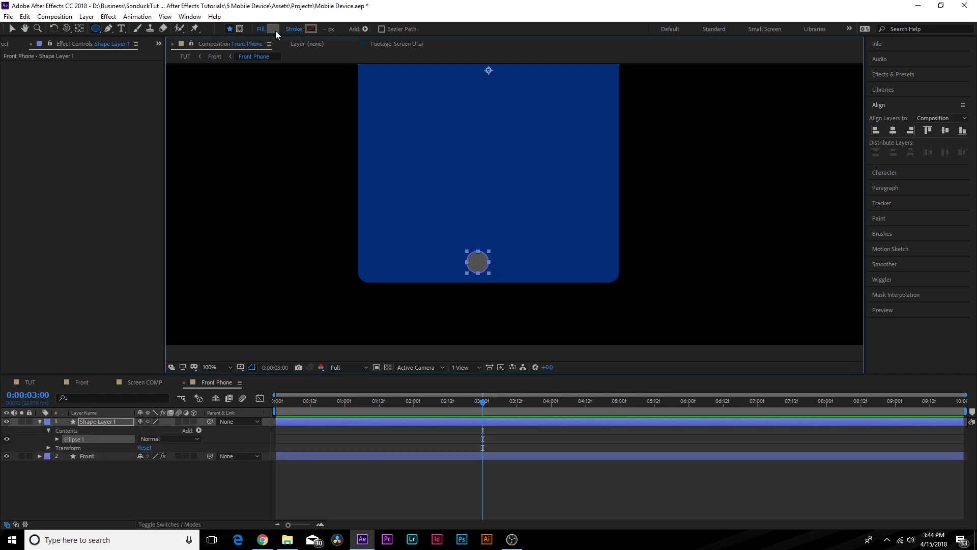
Set the circle's fill color to black (000000)
click(273, 29)
drag(116, 301, 116, 321)
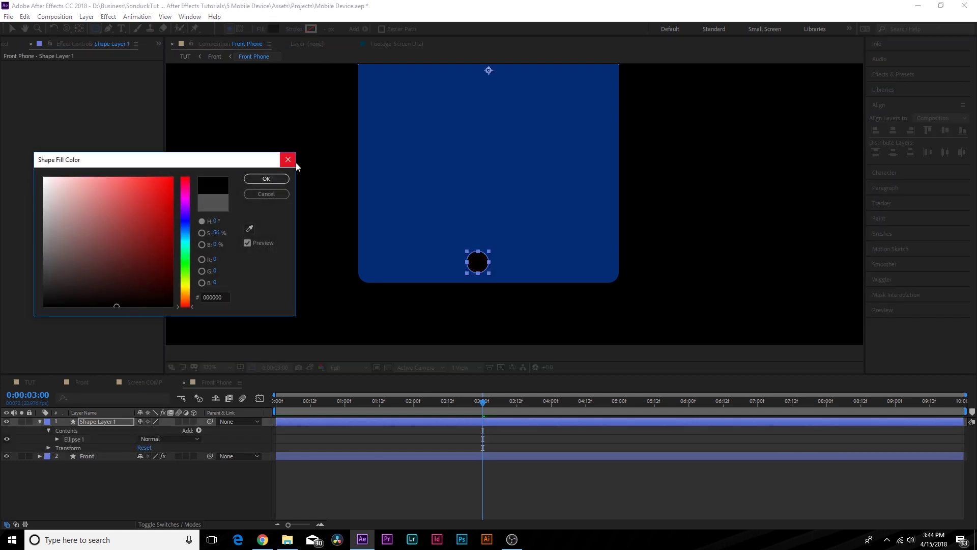
click(266, 178)
Give the circle a solid white (FFFFFF) stroke with a width of 3 px
click(295, 29)
click(241, 105)
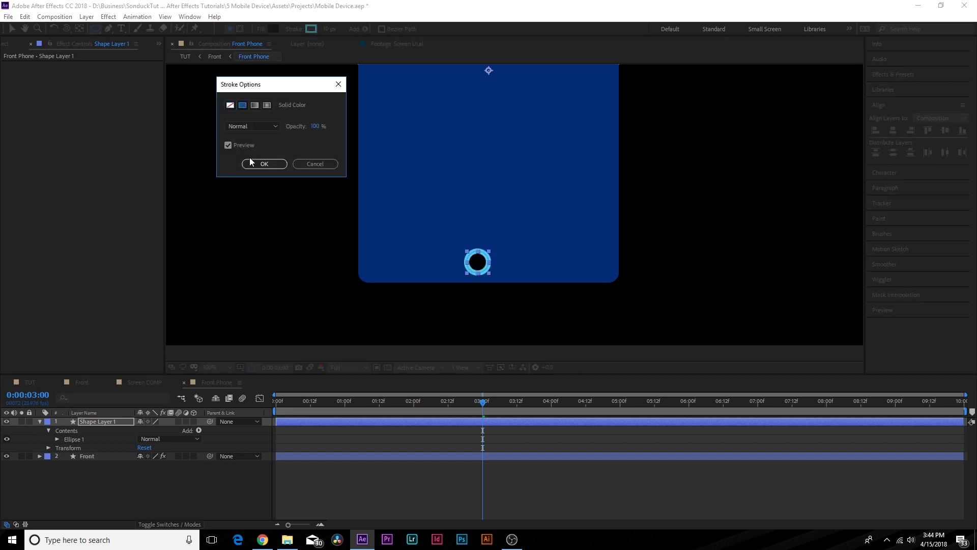
click(262, 164)
click(309, 29)
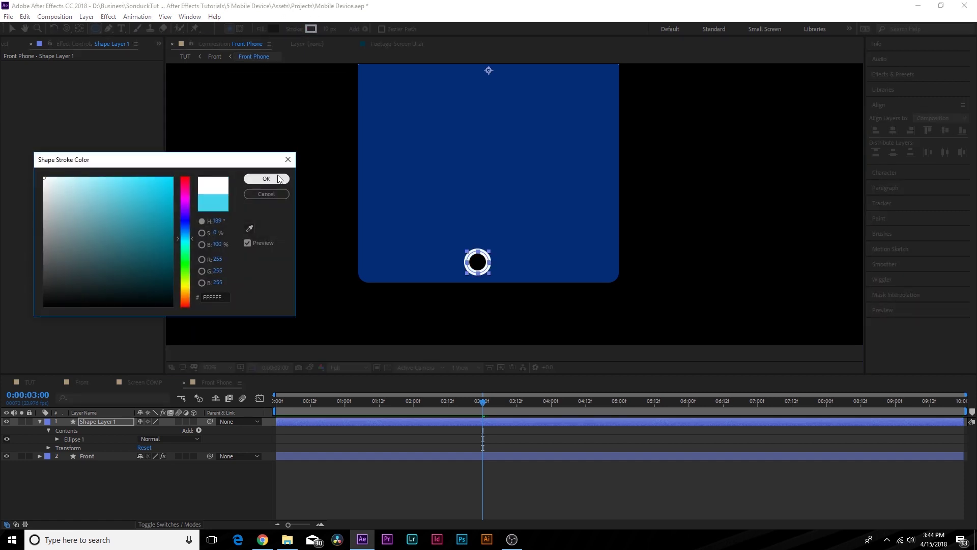
click(278, 179)
drag(328, 29, 323, 30)
Move the circle to the horizontal centre of the phone's lower edge and check it in the TUT composition
click(12, 30)
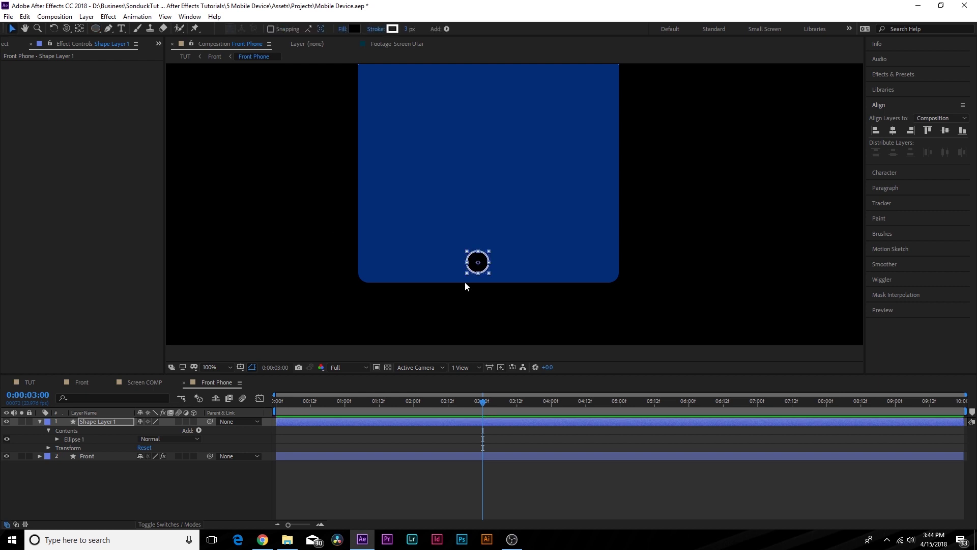
drag(477, 268, 491, 268)
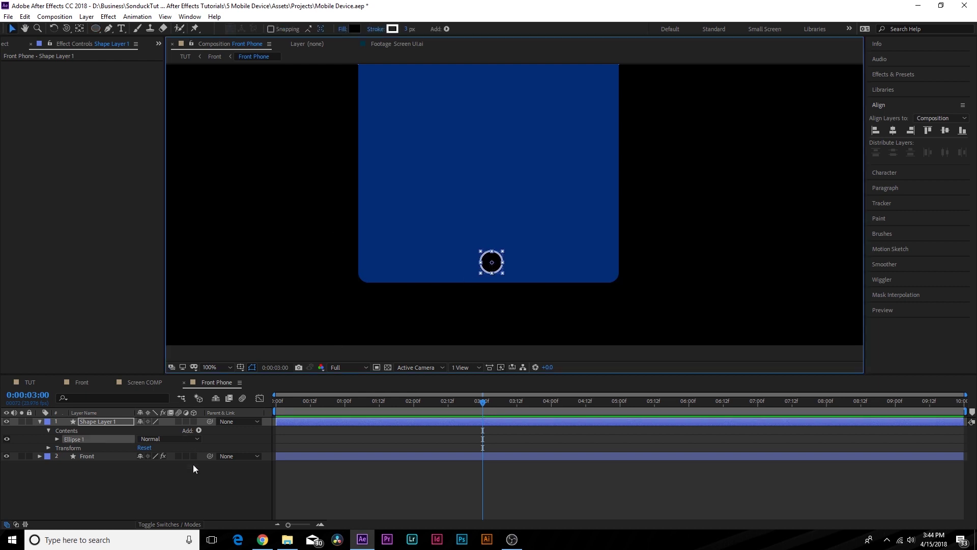
click(479, 345)
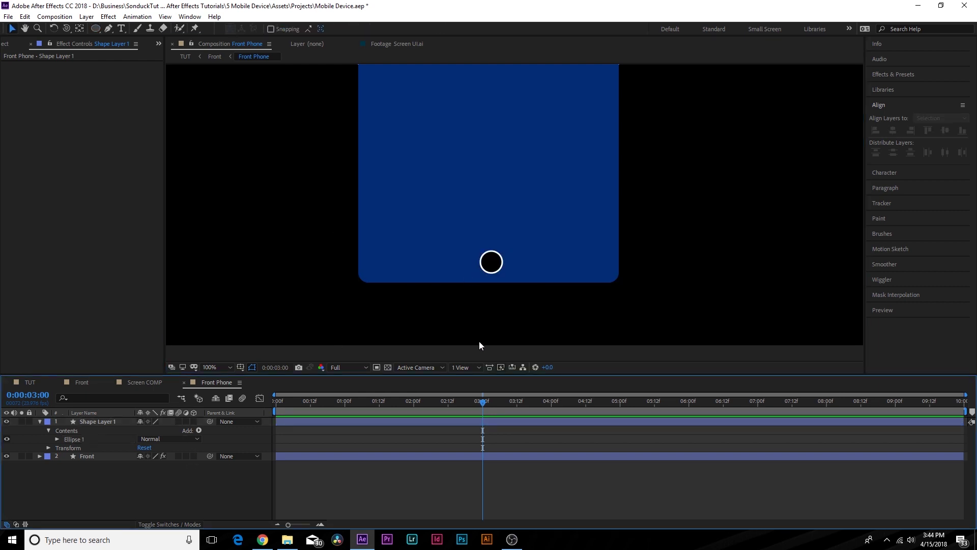
click(30, 382)
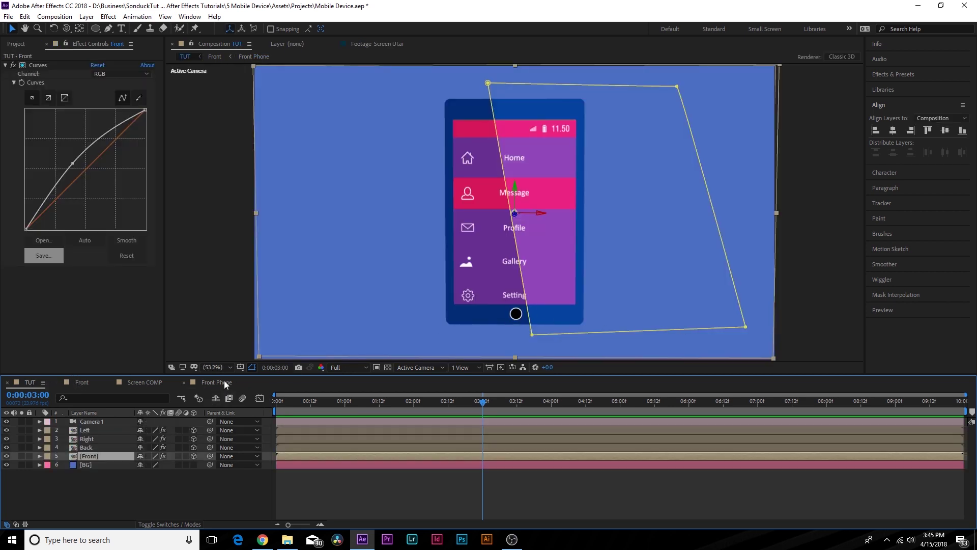
Duplicate Shape Layer 1 in the Front Phone composition and move the copied circle to the top of the phone
click(226, 383)
drag(462, 158, 438, 140)
key(v)
click(94, 422)
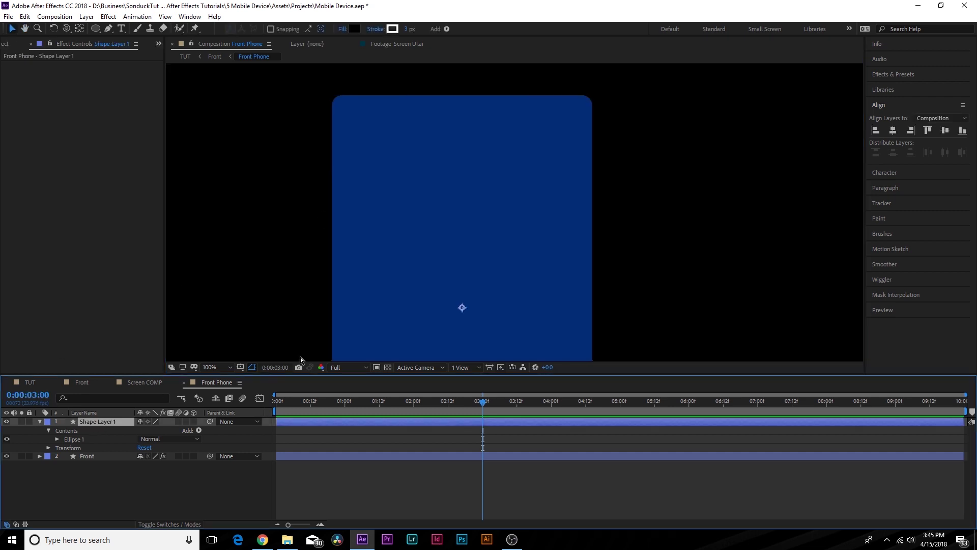
key(ctrl+d)
drag(487, 285, 426, 309)
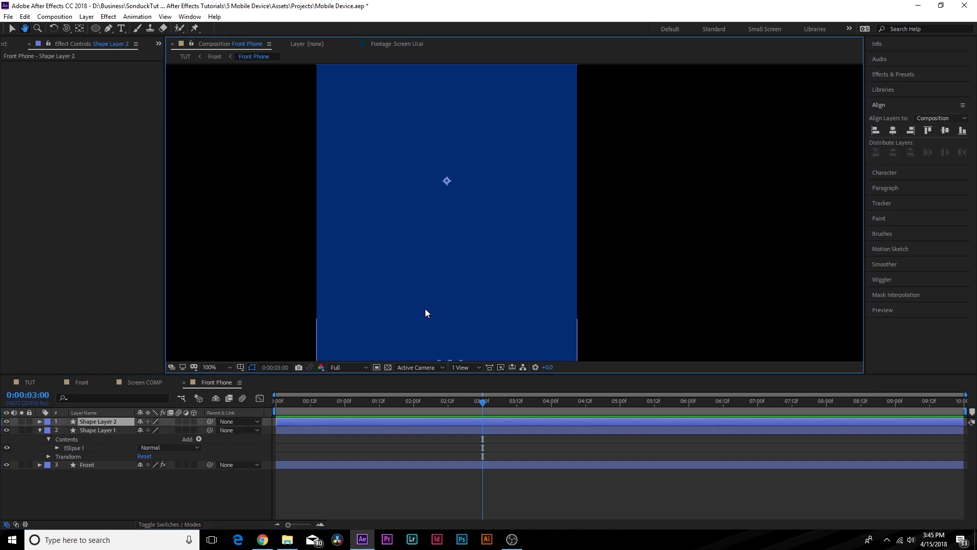
key(comma)
key(v)
drag(484, 291, 428, 288)
Remove the stroke from the copied circle on Shape Layer 2 and scale the layer to 46%
key(period)
click(80, 422)
click(371, 32)
click(231, 105)
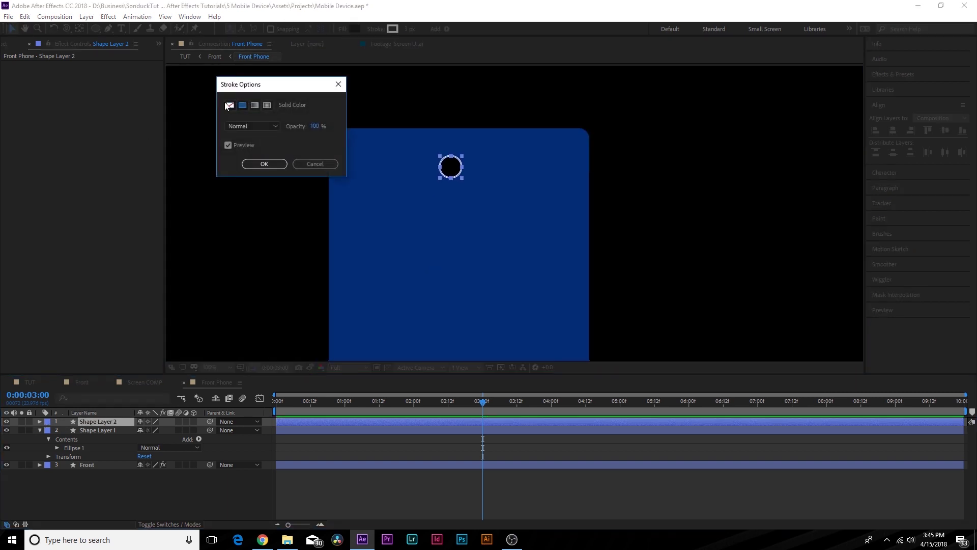
click(257, 165)
key(s)
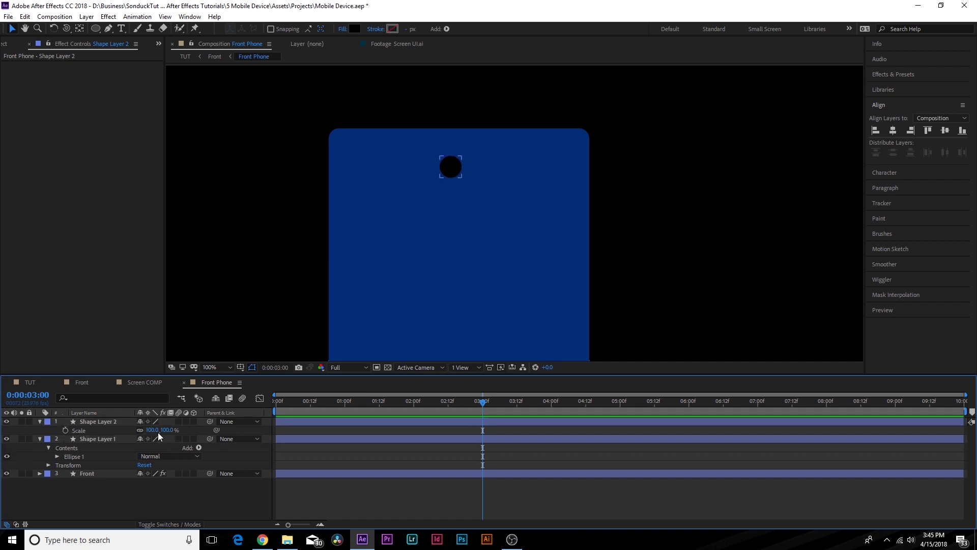
key(period)
Duplicate Shape Layer 2, scale the copy to 24%, and place it just beside the larger top circle
click(93, 421)
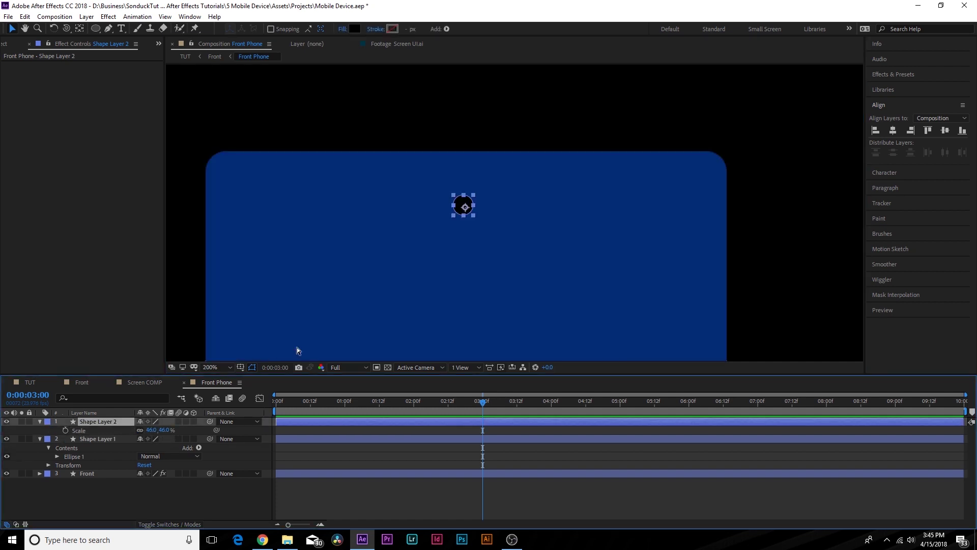
key(ctrl+d)
key(a)
mouse_move(141, 431)
mouse_down()
mouse_move(122, 433)
mouse_move(153, 431)
mouse_move(133, 431)
mouse_up()
key(period)
drag(447, 204, 455, 213)
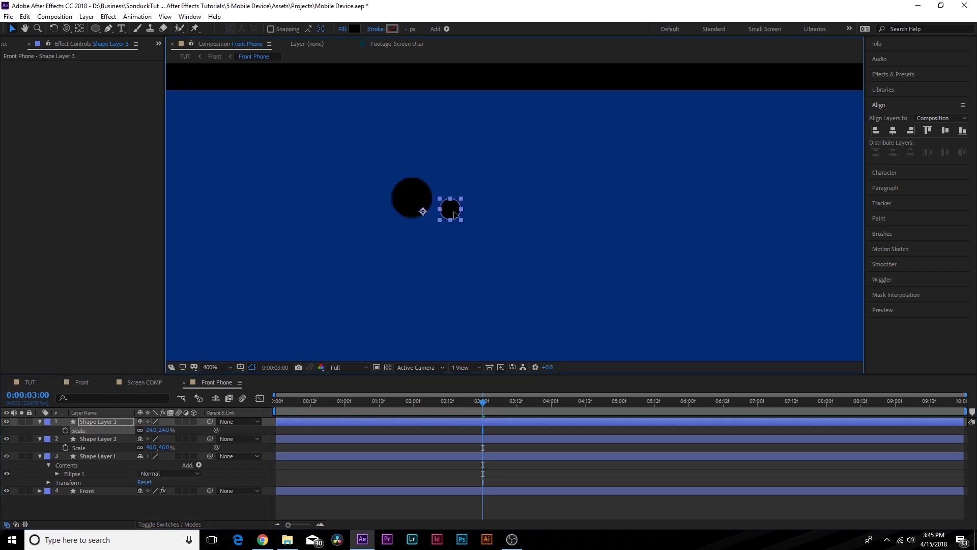
Draw a thin black speaker bar above the top circles with the Rounded Rectangle tool
click(156, 510)
click(95, 29)
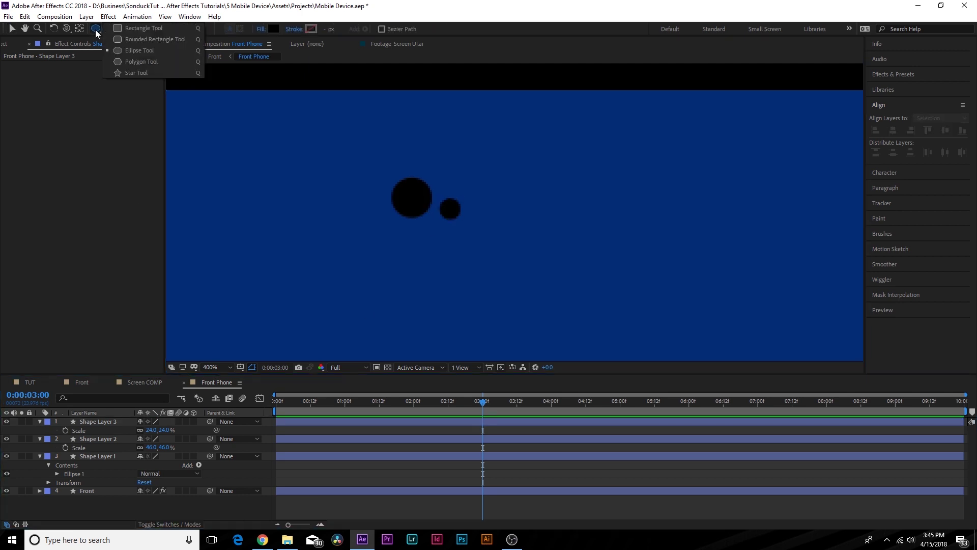
click(127, 31)
mouse_move(328, 160)
mouse_down()
mouse_move(567, 153)
mouse_move(548, 146)
mouse_up()
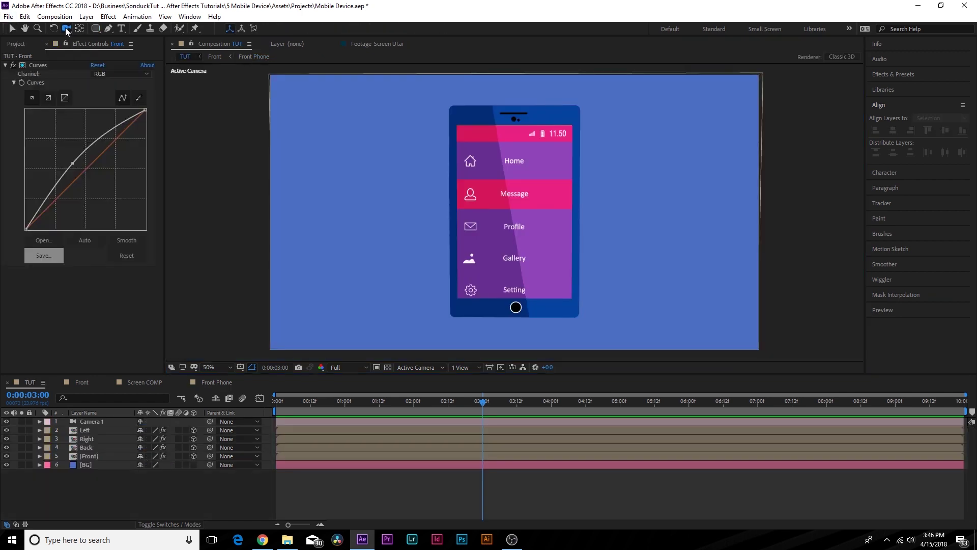
Add a 3D null object to the TUT composition and parent Camera 1 to it
click(56, 28)
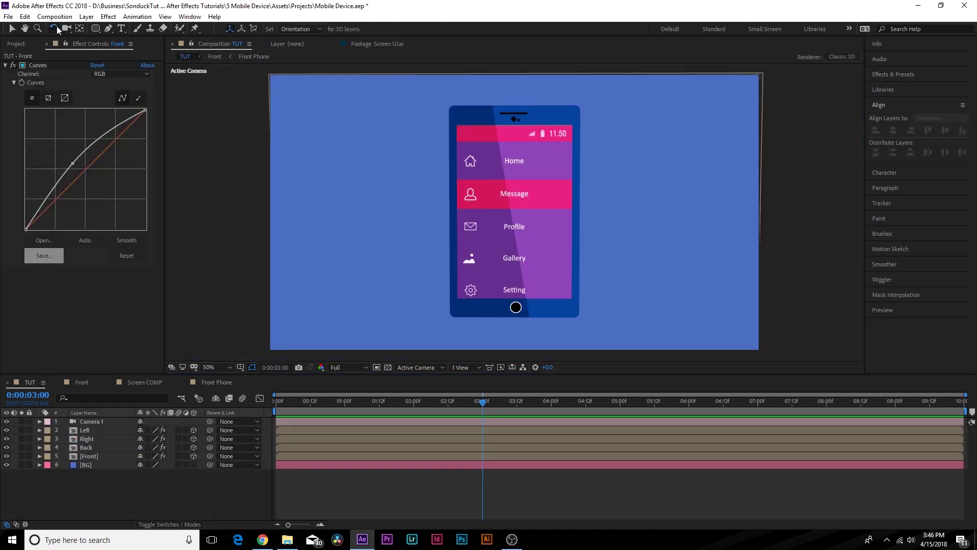
click(67, 29)
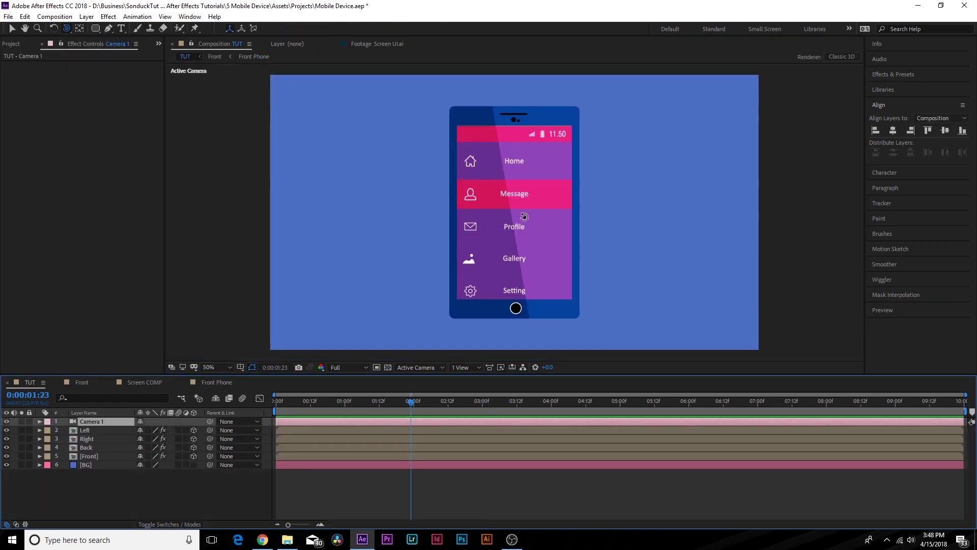
click(89, 16)
mouse_move(153, 28)
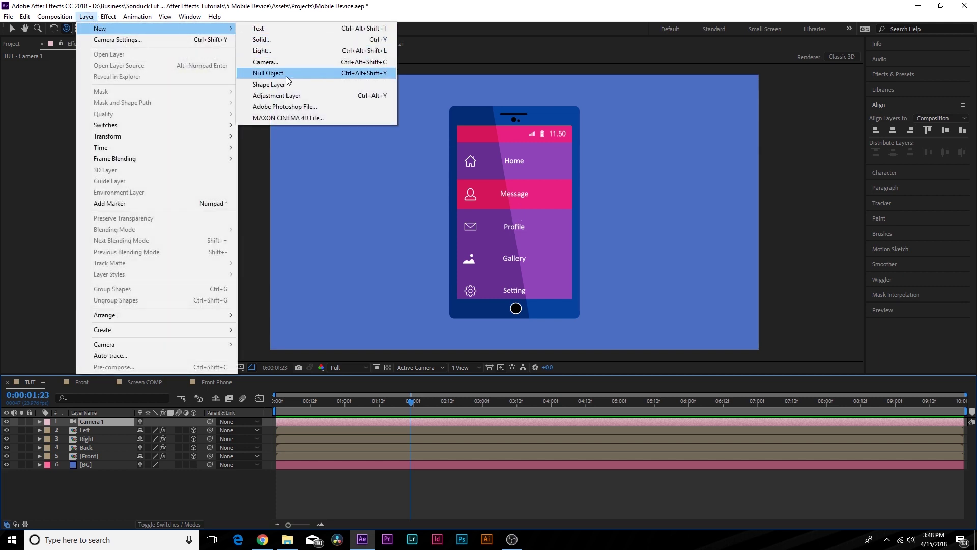
click(286, 76)
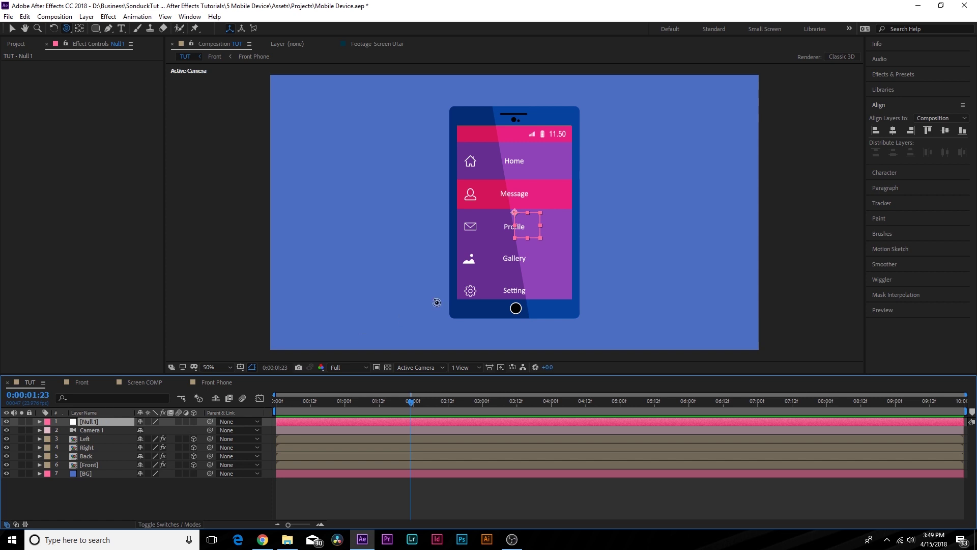
drag(209, 430, 81, 422)
click(194, 421)
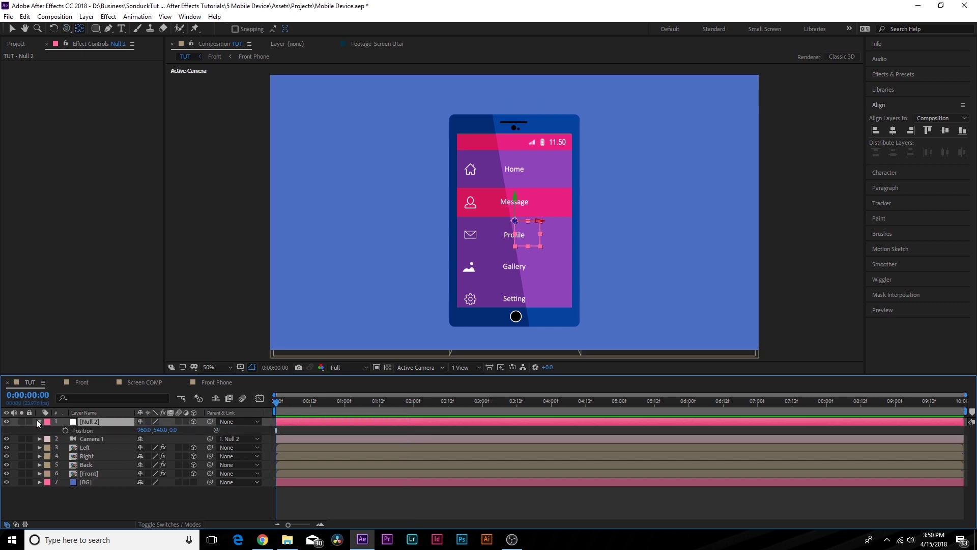
Keyframe the null's Y Rotation from 0x+0.0° at 0:00:00:00 to 1x+0.0° at 0:00:02:00
click(38, 420)
click(39, 420)
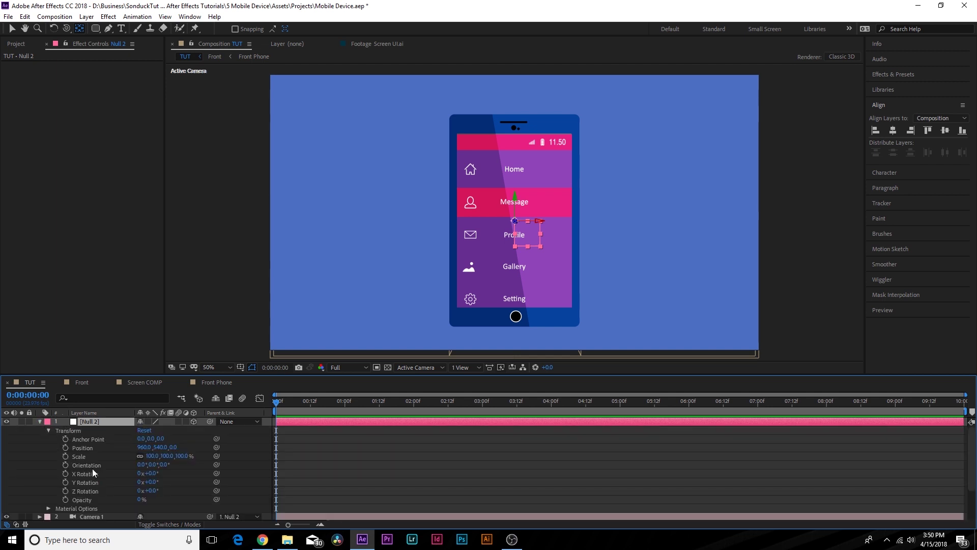
click(65, 481)
drag(400, 400, 413, 407)
drag(151, 481, 337, 485)
drag(297, 411, 621, 414)
Keyframe the null's Position at 0:00:02:00, set it to 960, 447, 1270 at 0:00:05:00, and preview the camera move
click(413, 402)
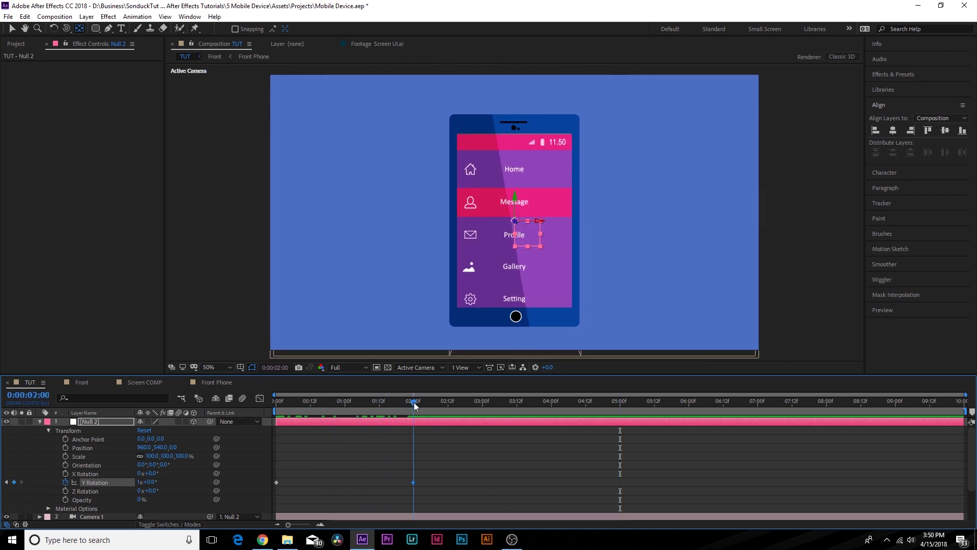
click(65, 447)
drag(611, 401, 620, 404)
drag(173, 447, 112, 454)
key(space)
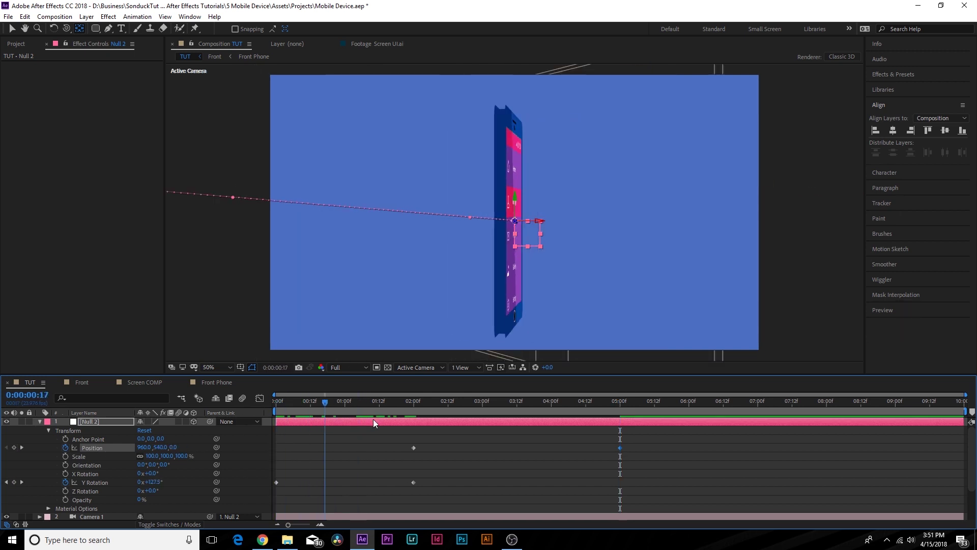
drag(457, 419, 620, 423)
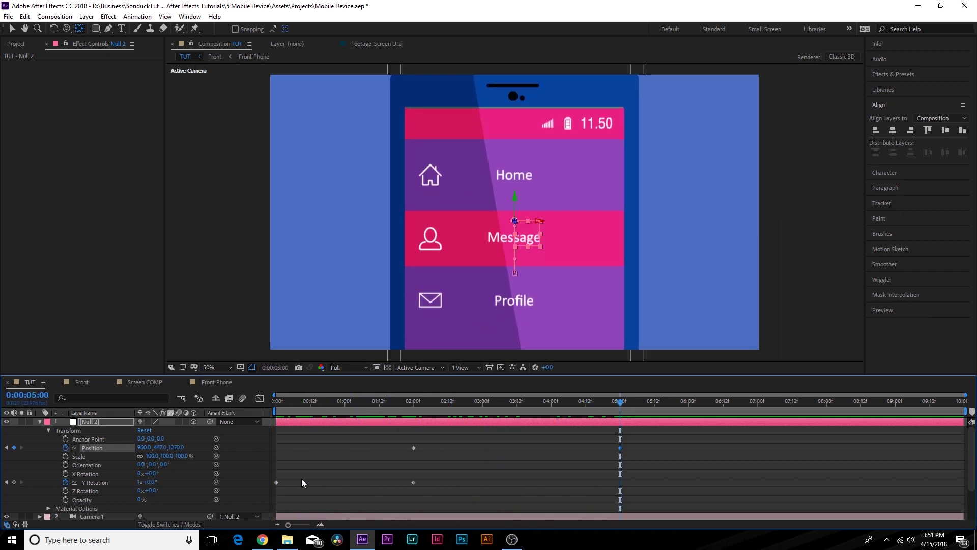
Apply Easy Ease to all of the null's Position and Y Rotation keyframes and return to 0:00:00:00
drag(668, 459, 227, 514)
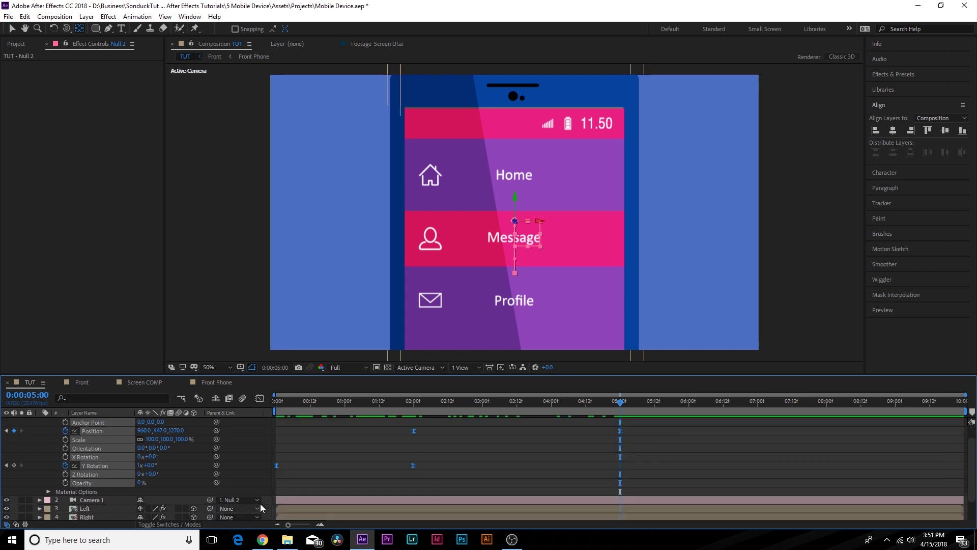
drag(301, 396, 223, 432)
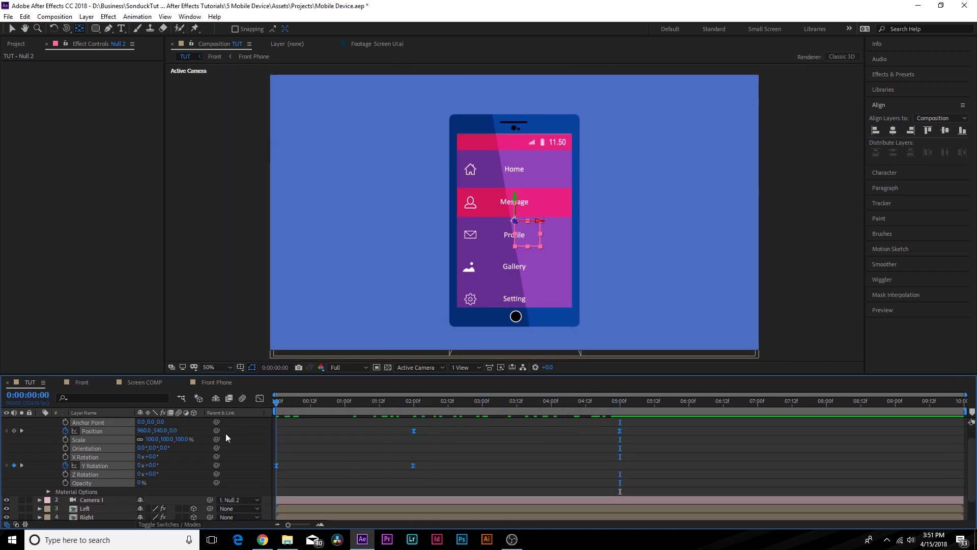
Collapse the null's properties and enable motion blur for the composition's layers
scroll(309, 426, up, 2)
click(39, 421)
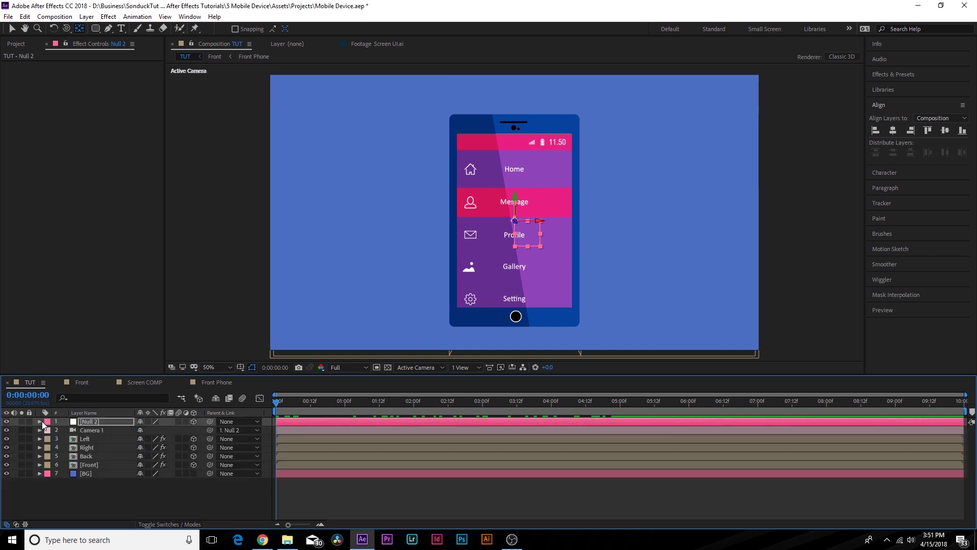
drag(178, 424, 191, 484)
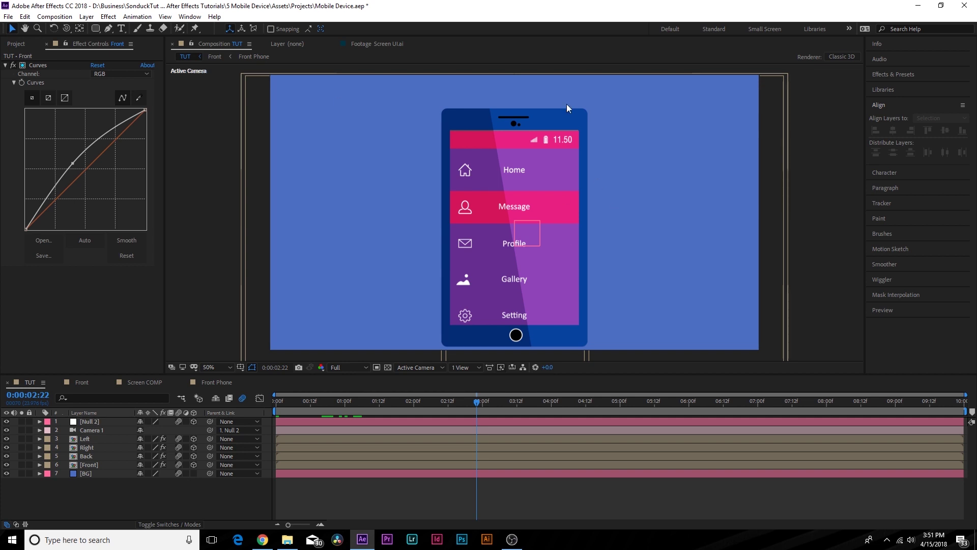
Pre-compose the layers from Null 2 through Front as "Phone Final" and duplicate the new layer
click(89, 421)
shift+click(89, 465)
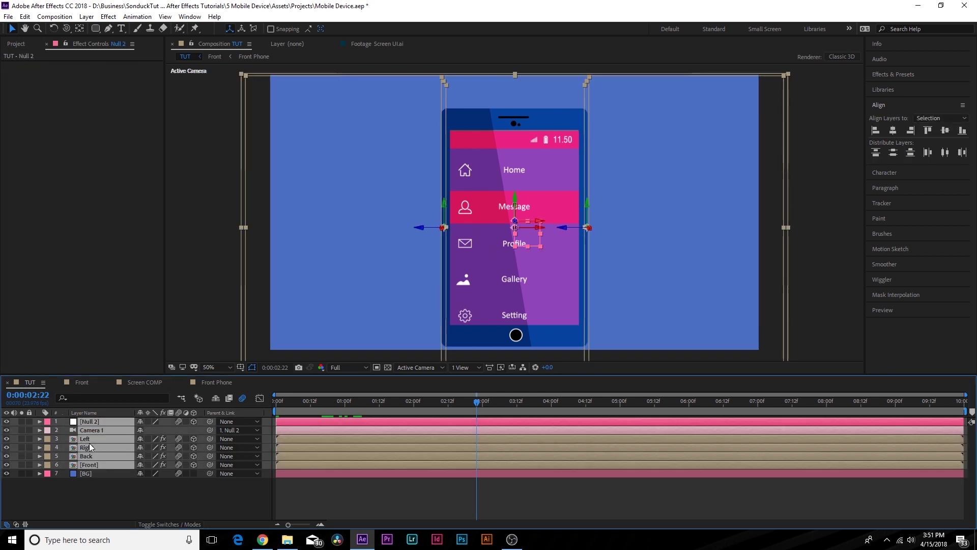
click(87, 17)
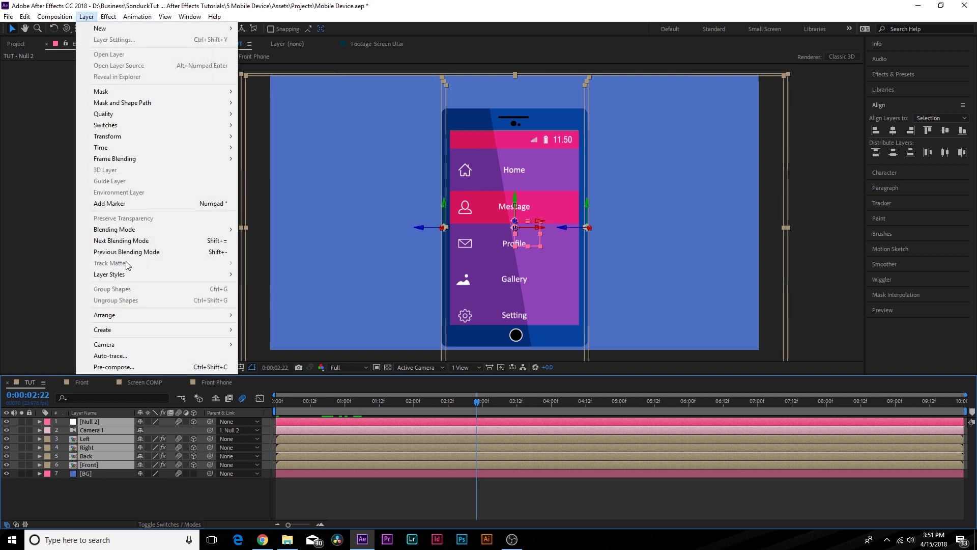
click(134, 367)
text(go)
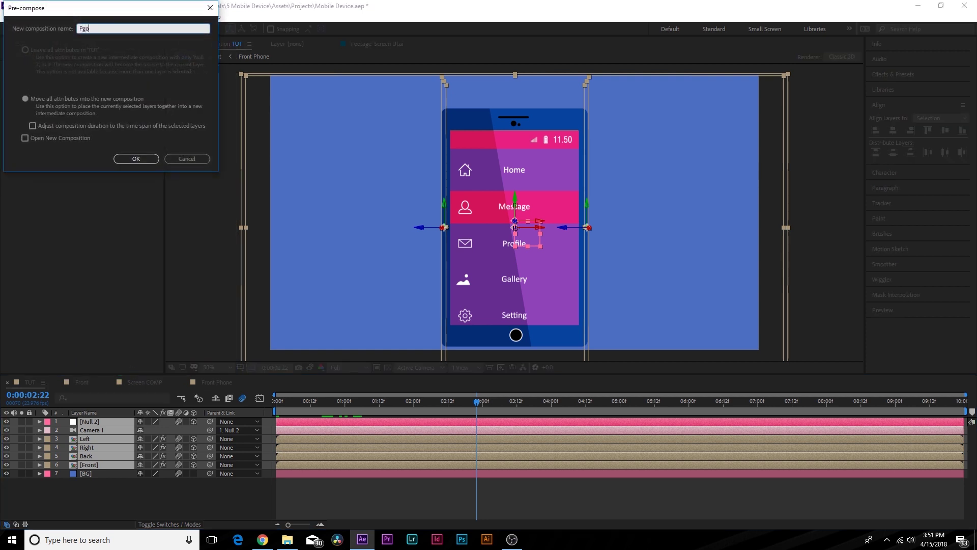
text(one Final)
key(Return)
key(ctrl+d)
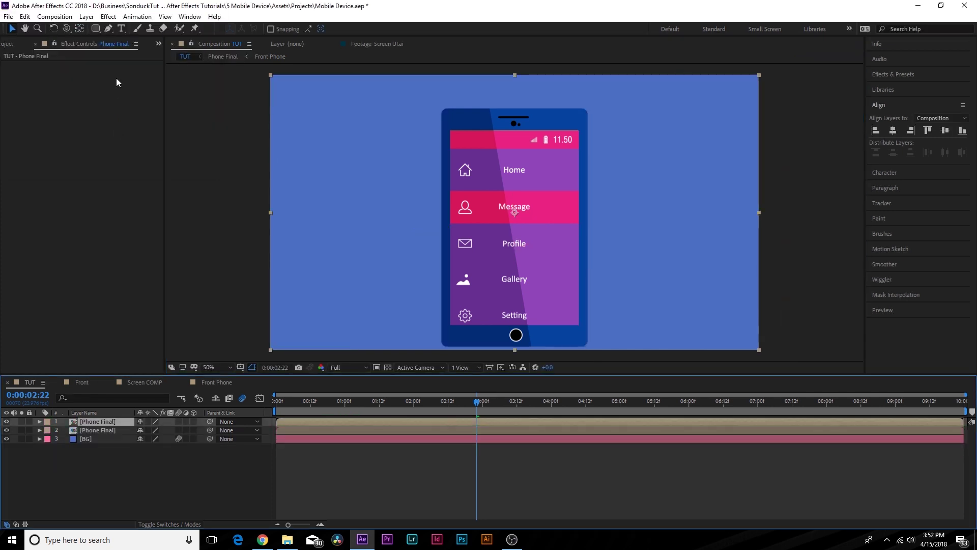
Add a Drop Shadow effect to the upper Phone Final layer, enable Shadow Only, and move that layer below the other Phone Final layer
click(108, 16)
mouse_move(200, 223)
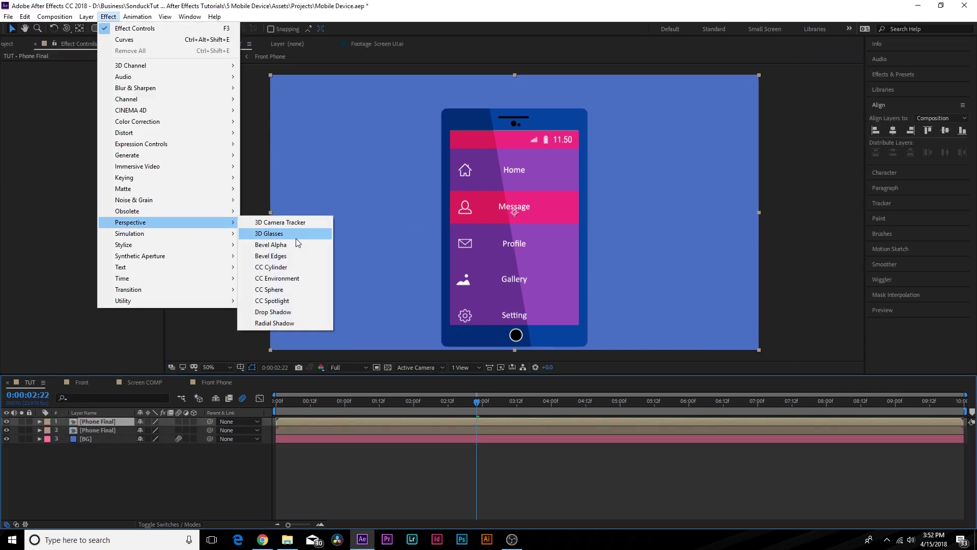
click(276, 312)
click(92, 138)
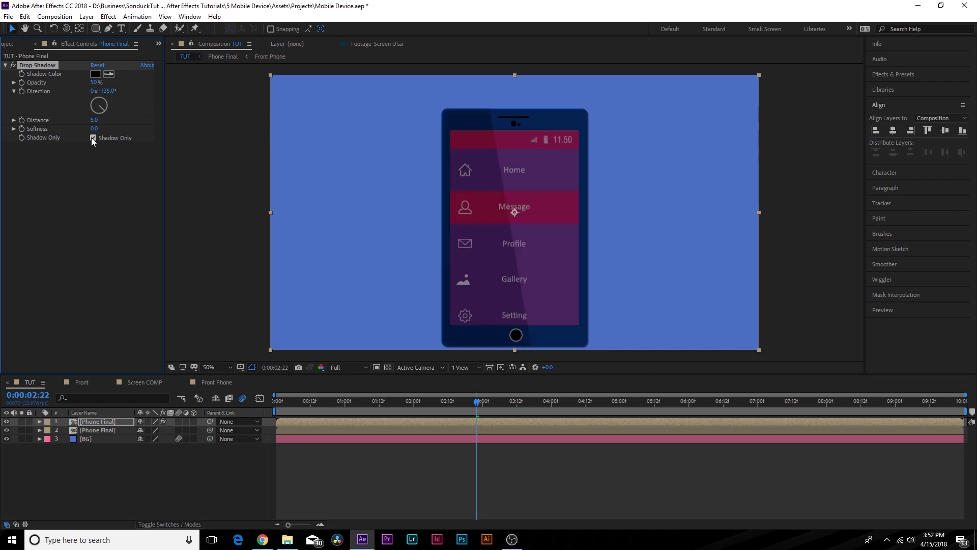
drag(89, 422, 88, 432)
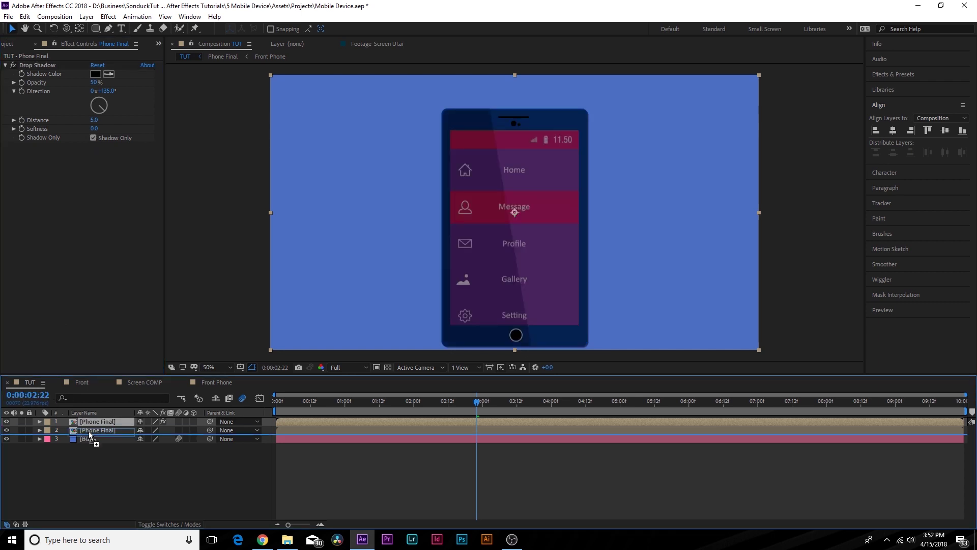
Set the drop shadow's distance to 125, softness to 38 and direction to 95°, and scrub through the animation to check the shadow
drag(95, 119, 143, 120)
drag(95, 128, 126, 132)
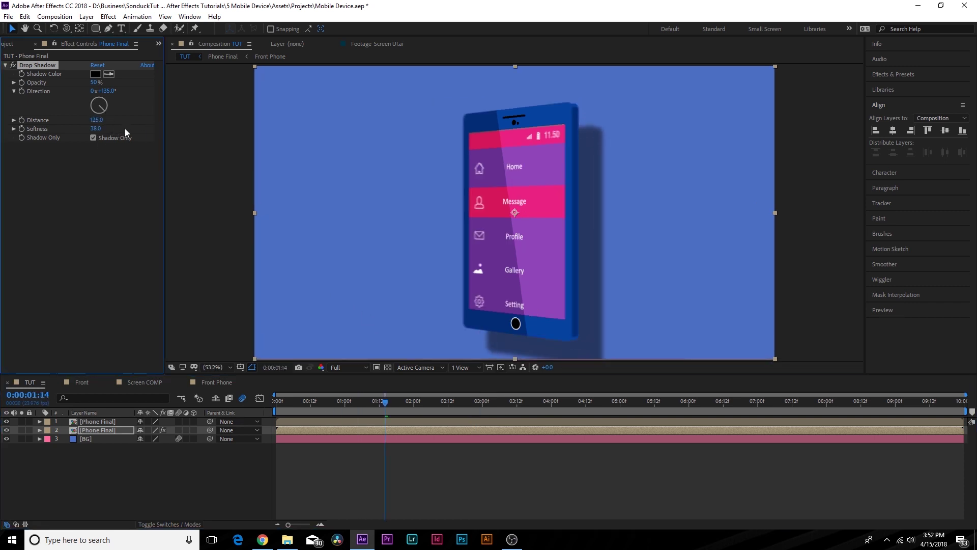
mouse_move(108, 90)
mouse_down()
mouse_move(90, 99)
mouse_move(148, 90)
mouse_move(100, 91)
mouse_up()
drag(297, 409, 430, 403)
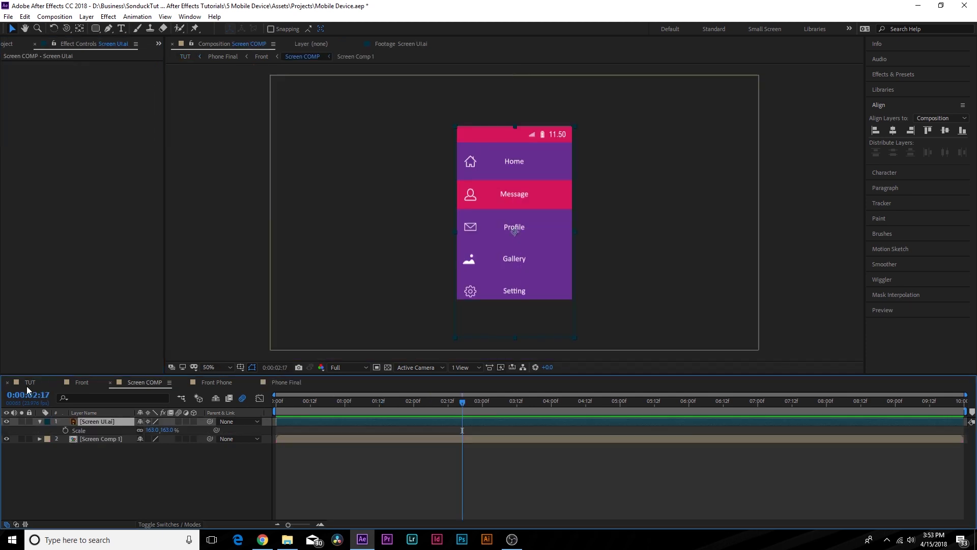
Compare the UI artwork in the Screen COMP composition with the finished phone in the TUT composition
click(28, 382)
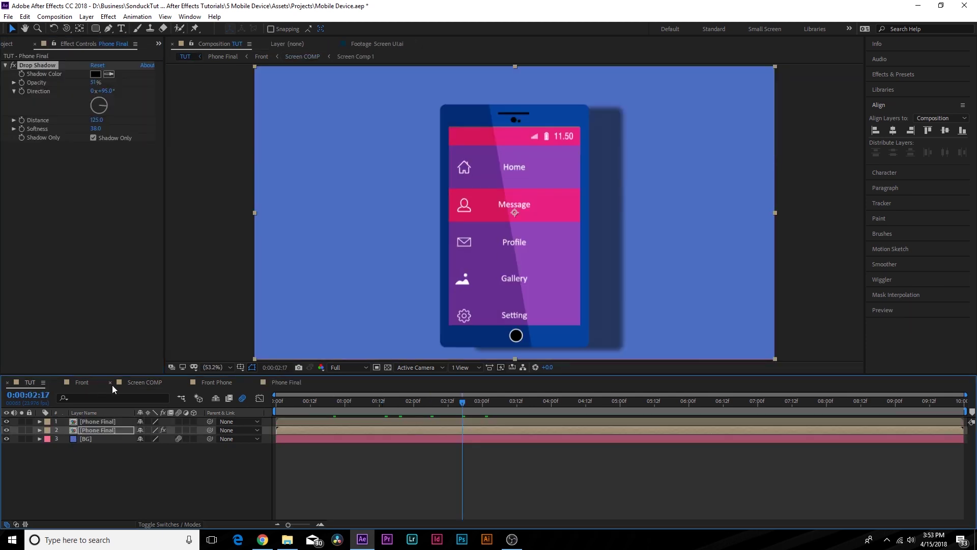
click(145, 386)
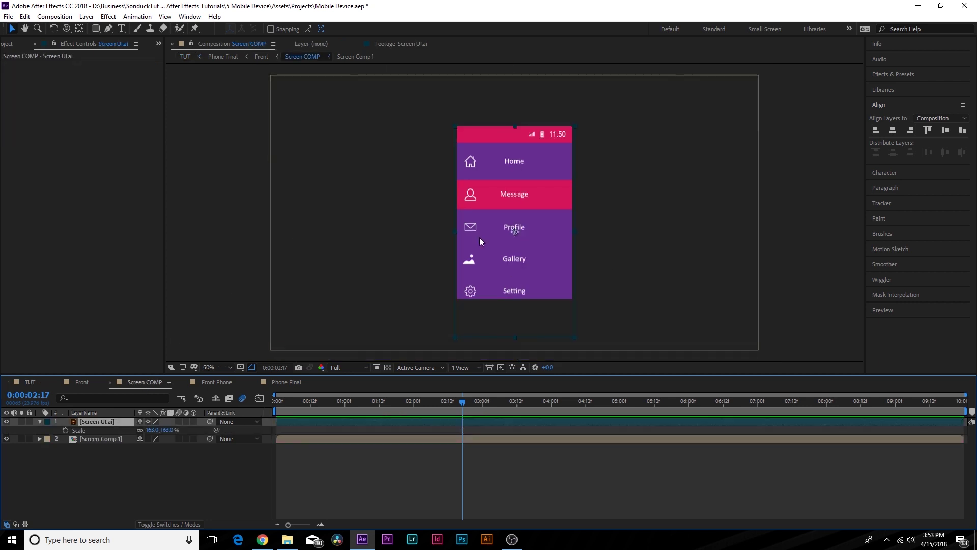
drag(373, 401, 435, 409)
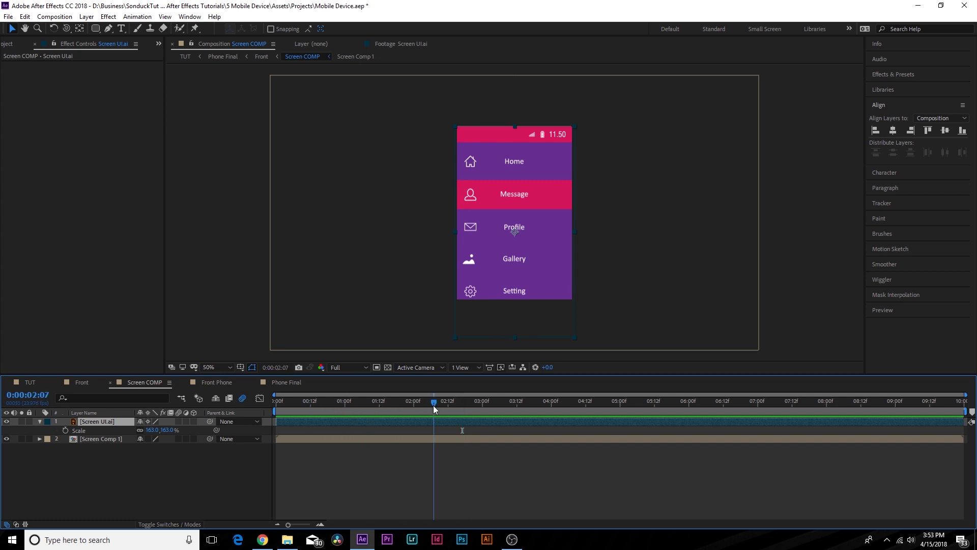
click(30, 382)
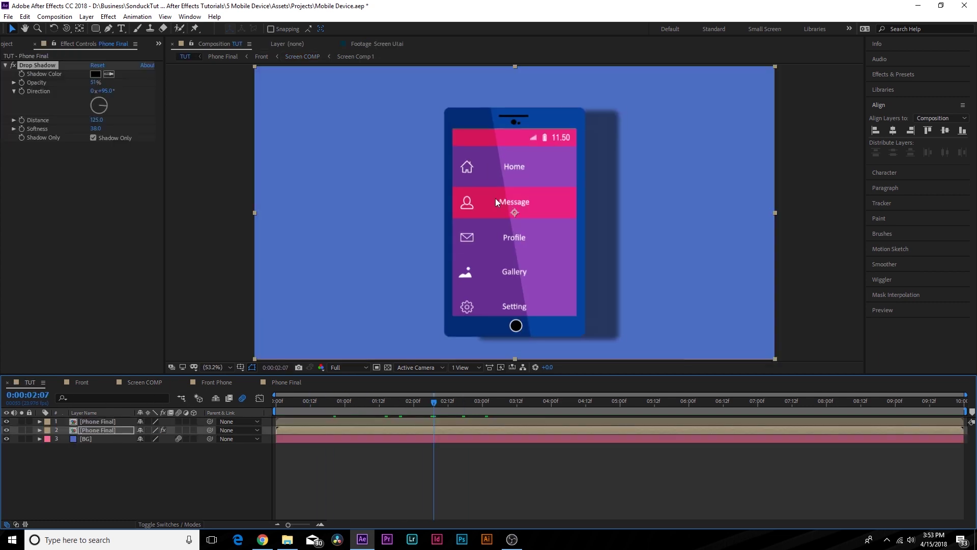
click(153, 382)
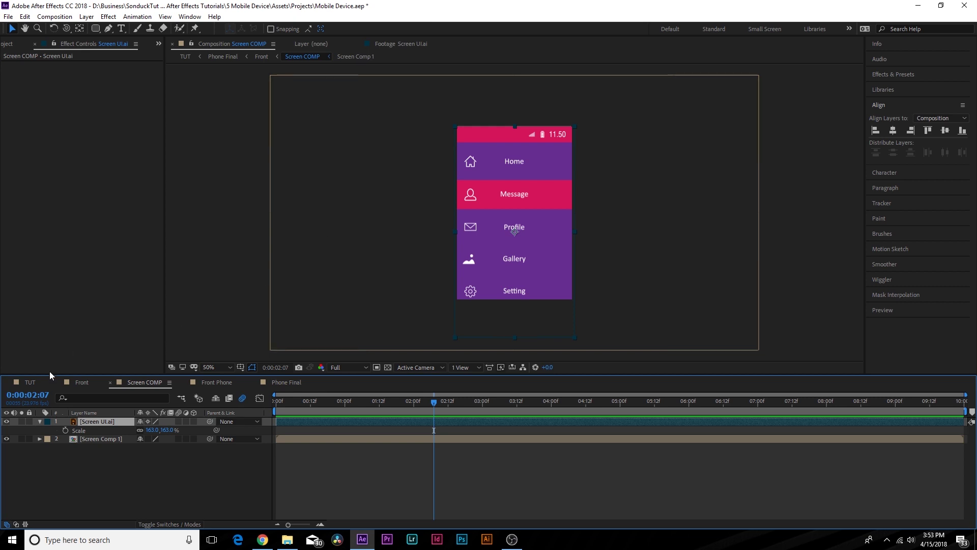
click(36, 383)
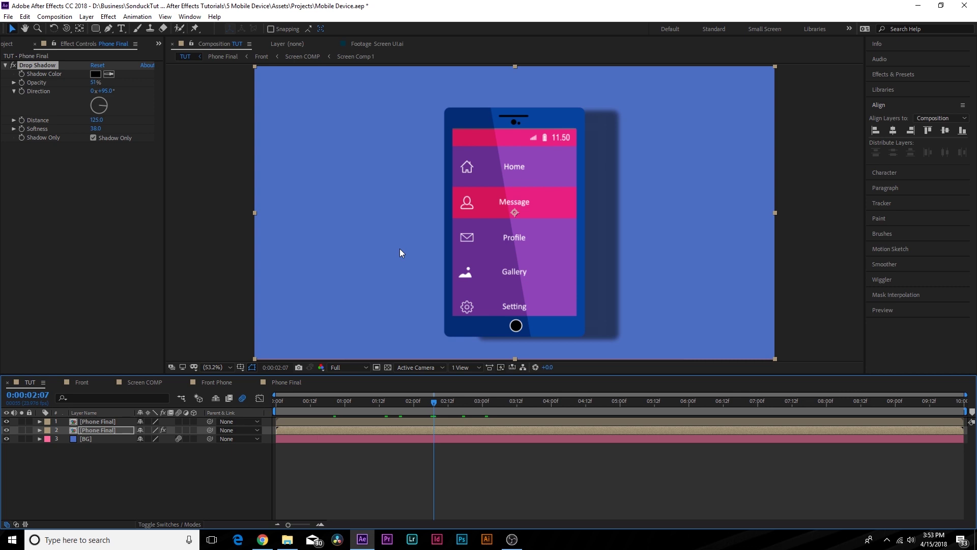
Switch to the PremiumBeat music library in the browser, filter the Gentle / Light tracks to 97-169 BPM, and expand the Length and Artists filters
click(262, 540)
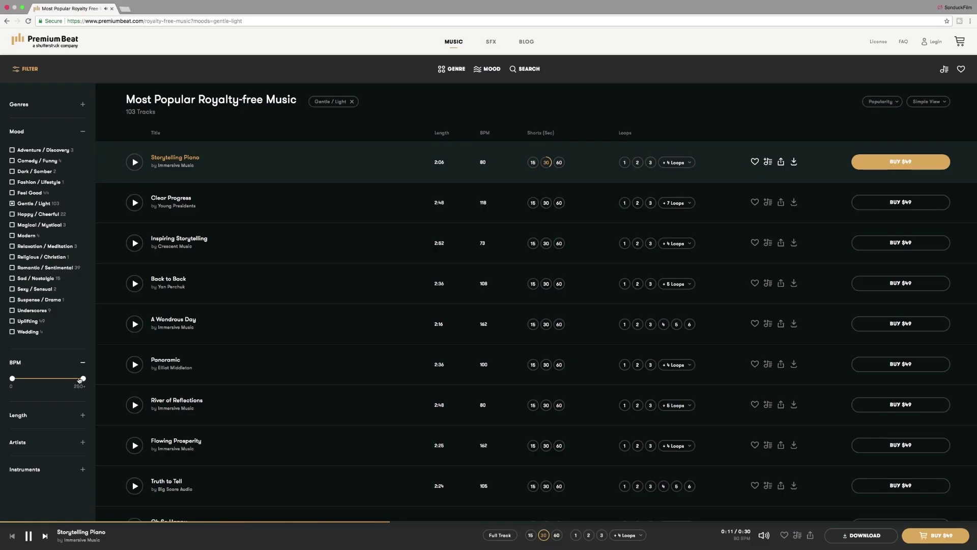
drag(83, 380, 12, 378)
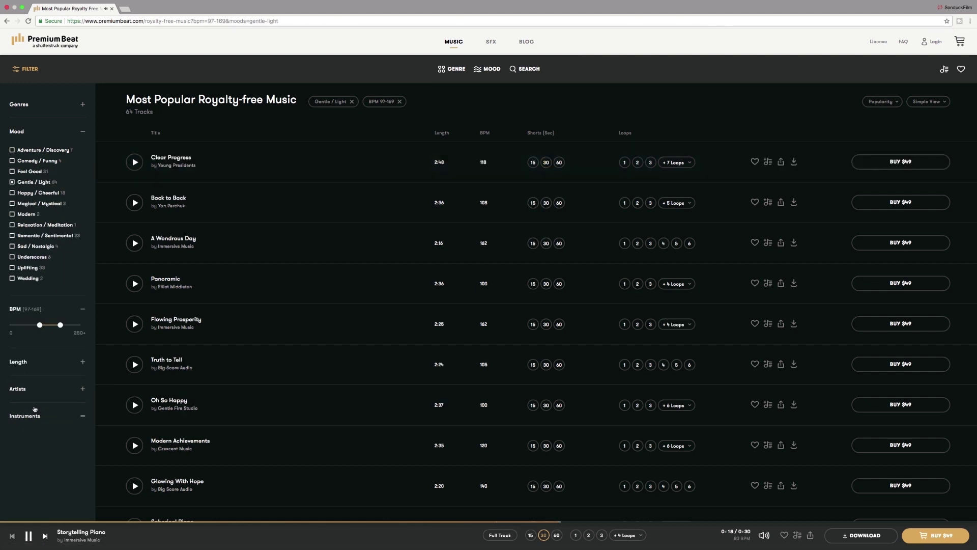
click(60, 361)
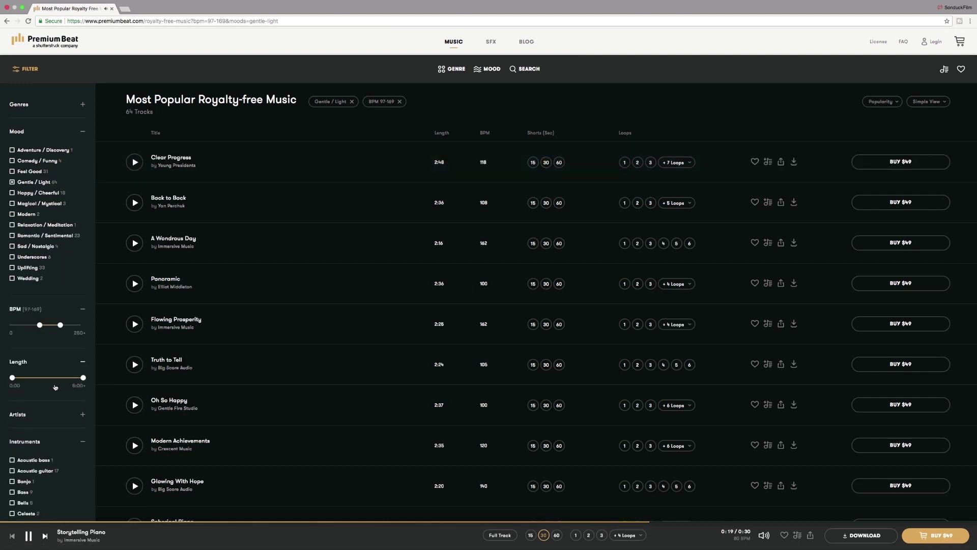
click(46, 424)
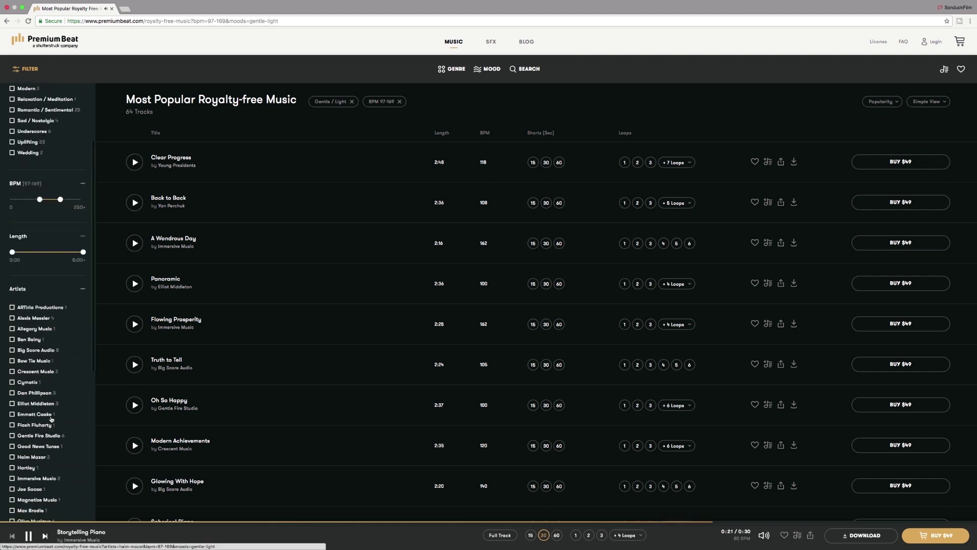
scroll(379, 161, down, 1)
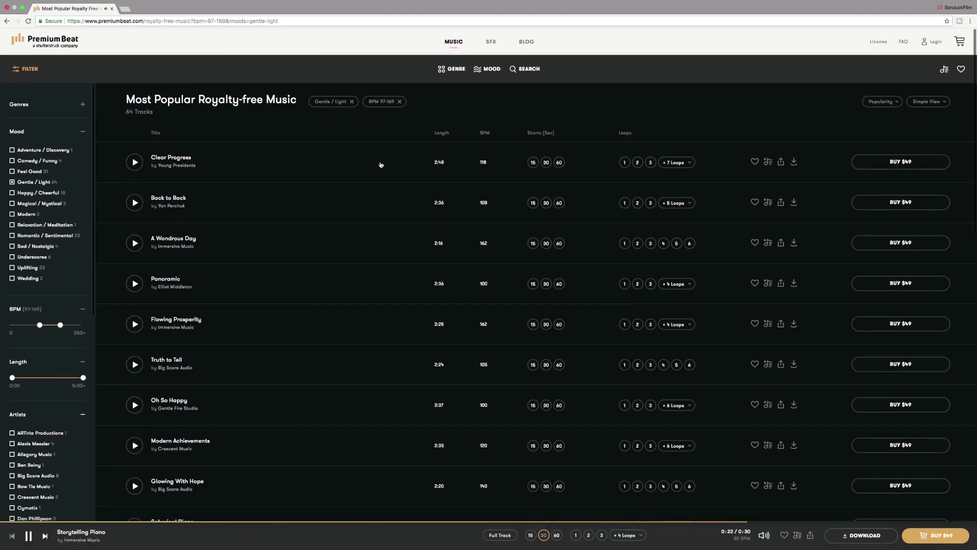
click(527, 69)
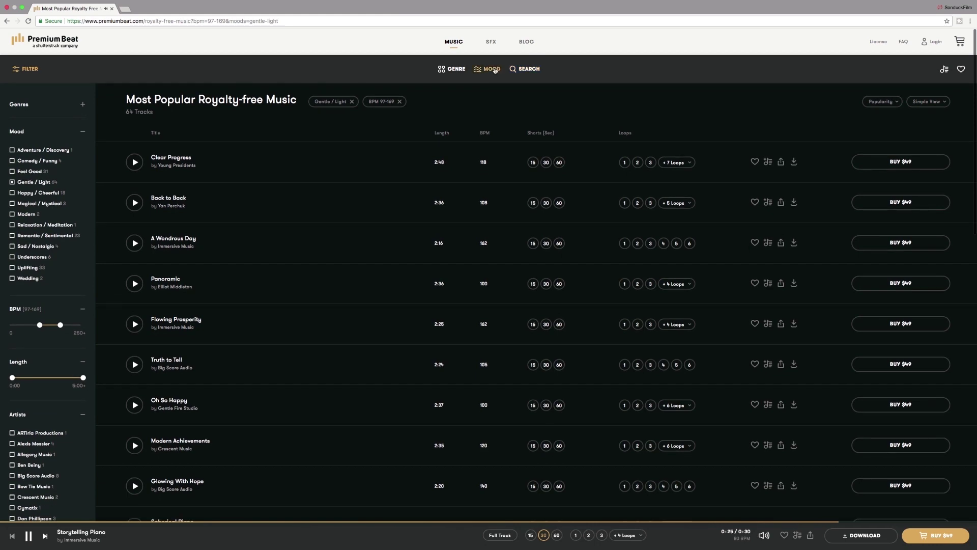
click(493, 69)
click(223, 140)
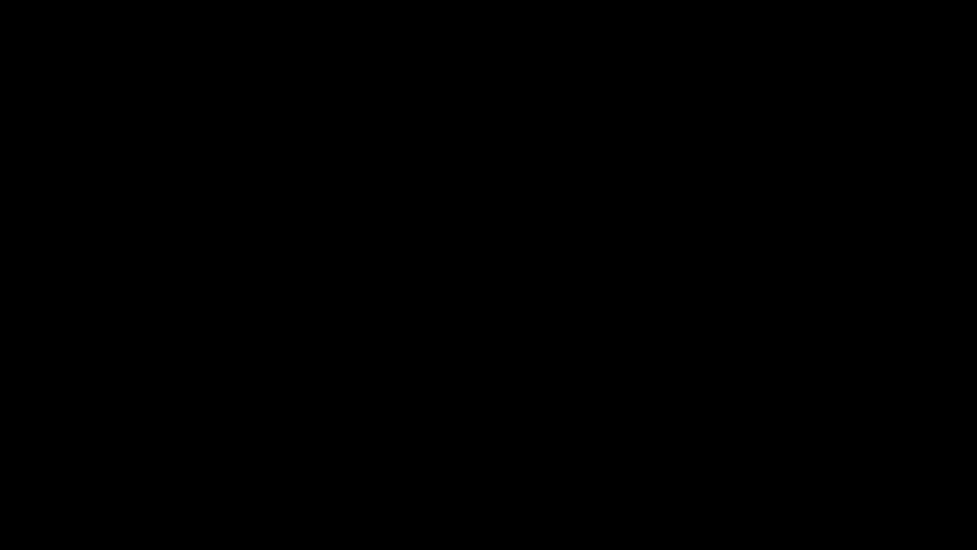